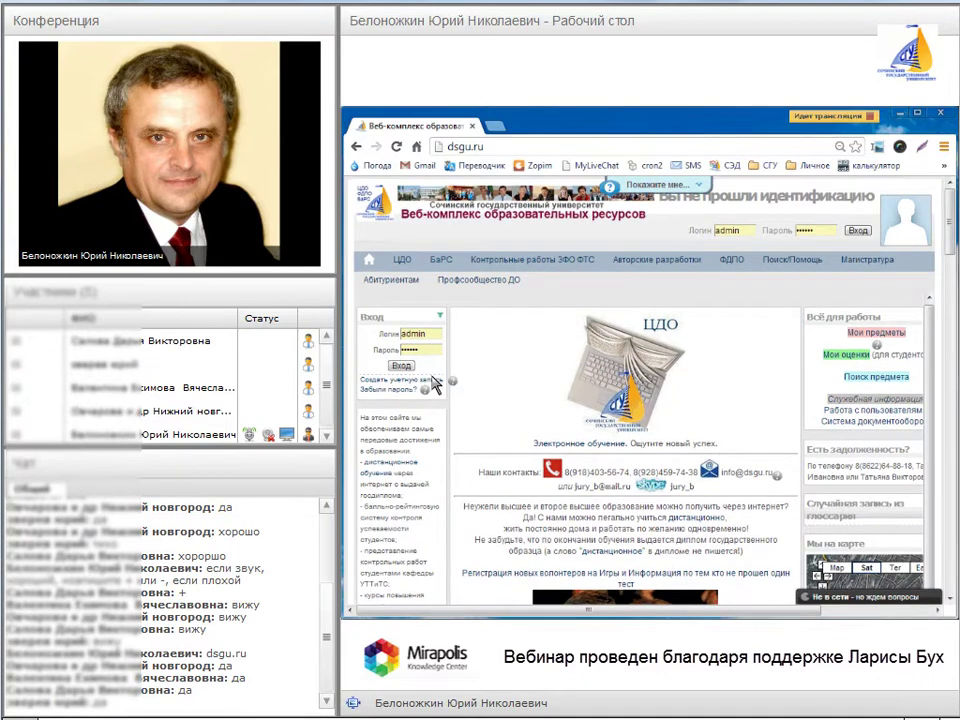
- Scroll down and follow the 'Создать учетную запись' link below the login box to the sign-up form
scroll(435, 383, down, 1)
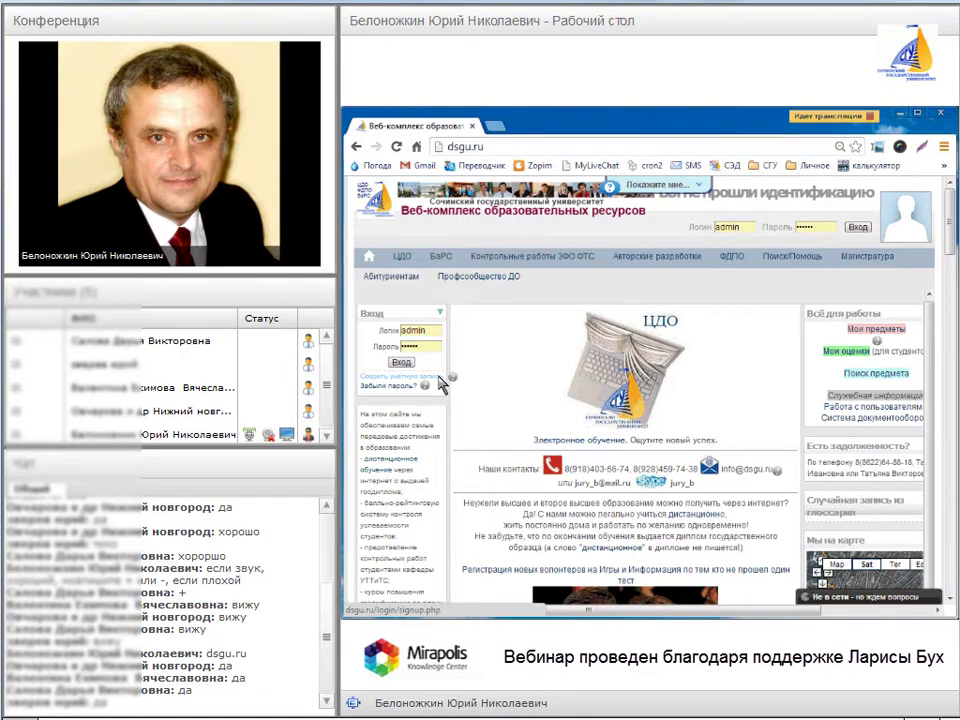
click(433, 377)
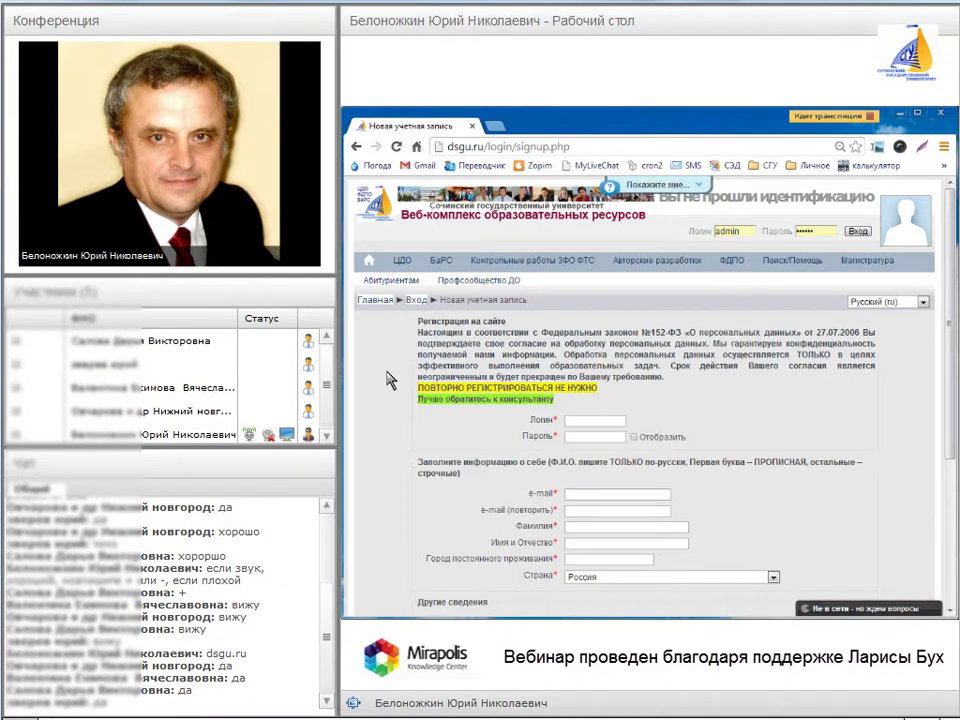
scroll(390, 380, down, 1)
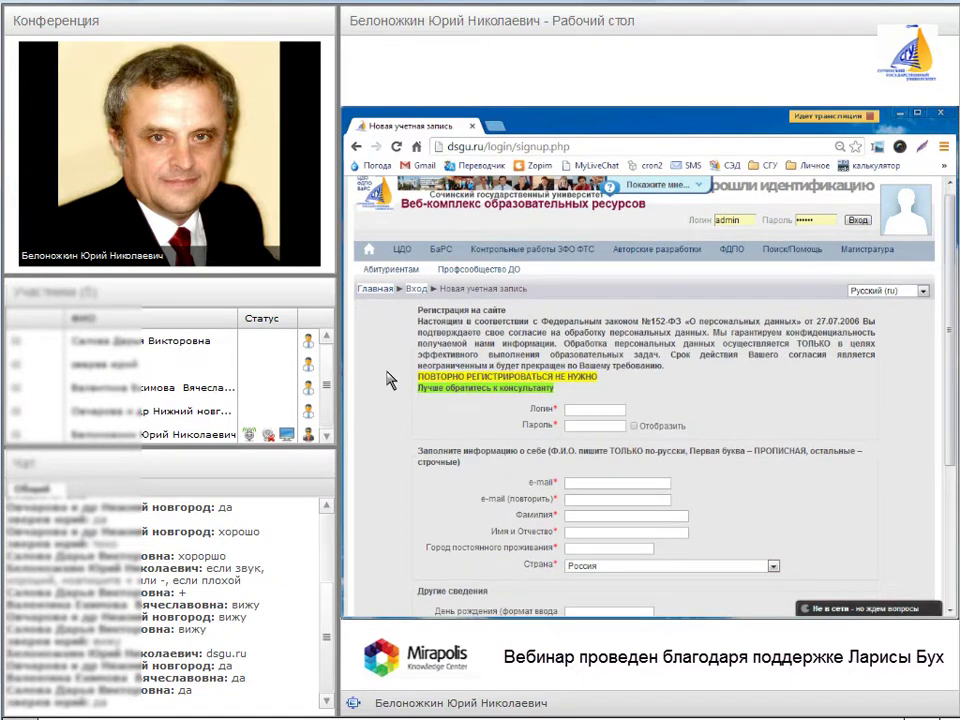
scroll(390, 378, down, 1)
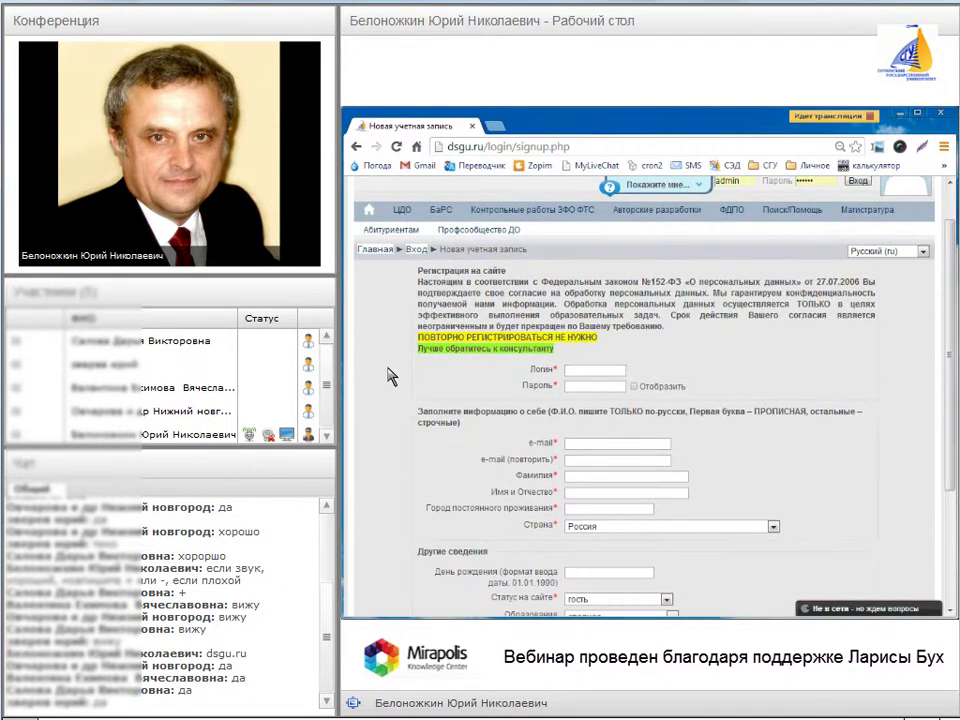
scroll(390, 377, down, 1)
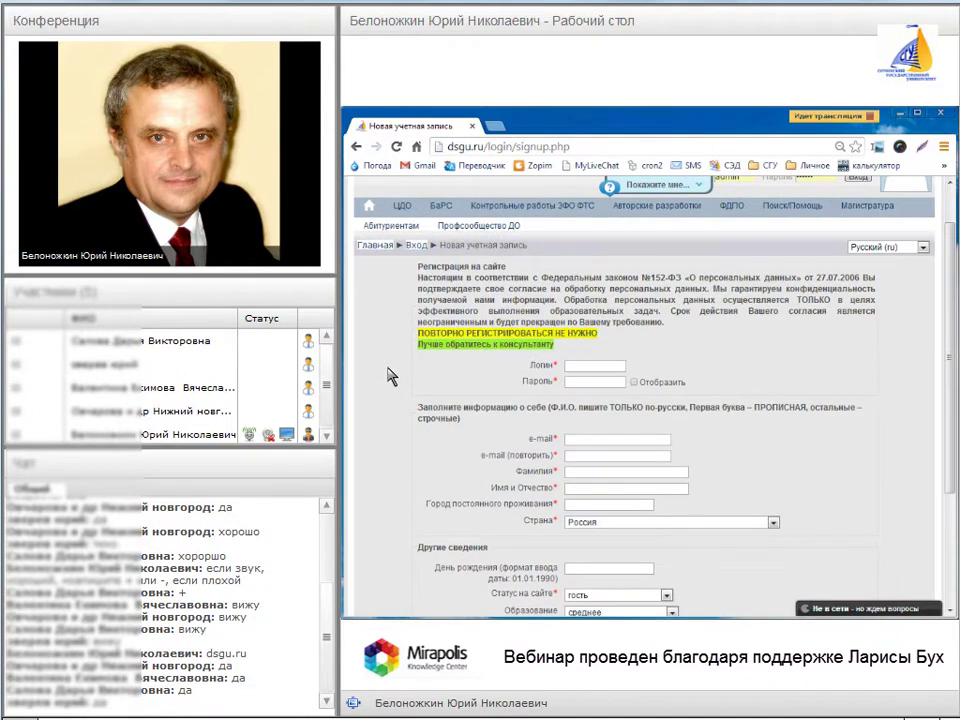
scroll(388, 367, down, 1)
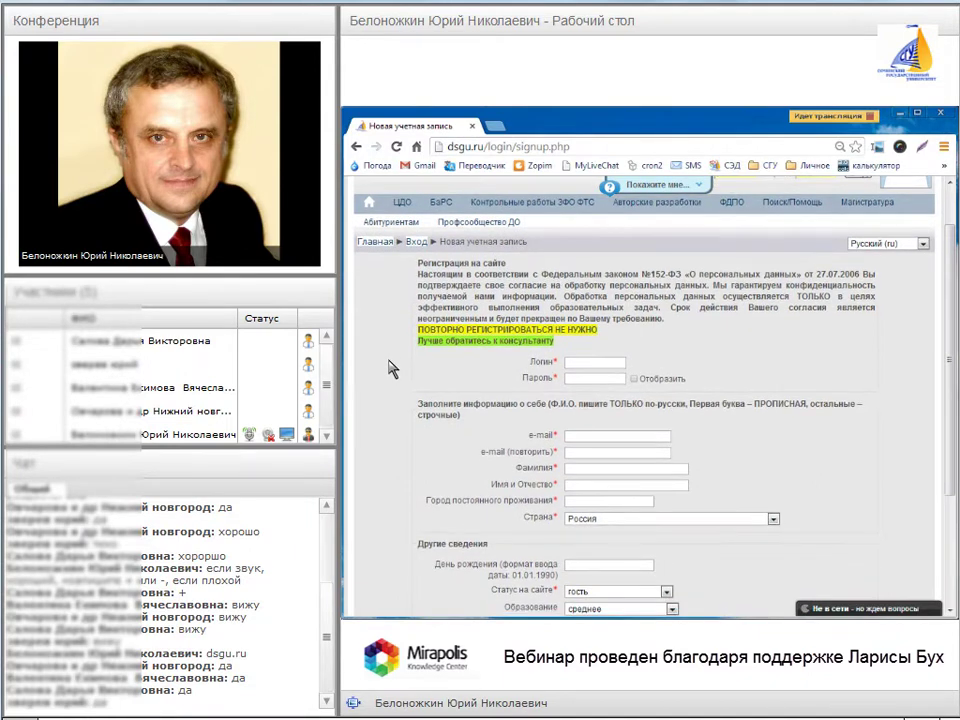
scroll(390, 368, down, 1)
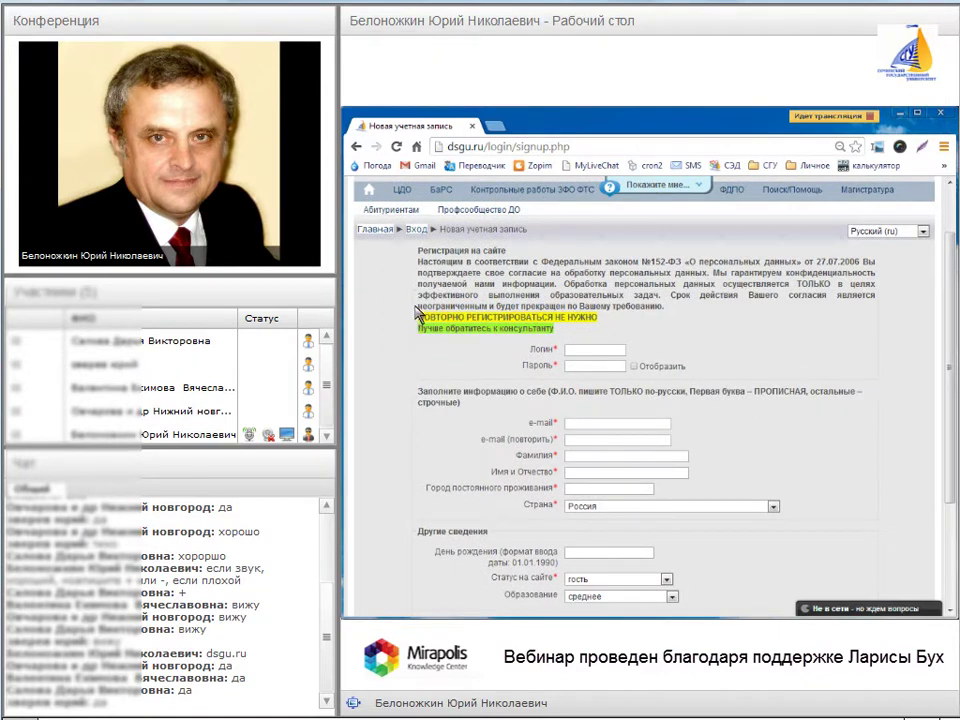
drag(419, 250, 561, 270)
click(561, 270)
click(581, 458)
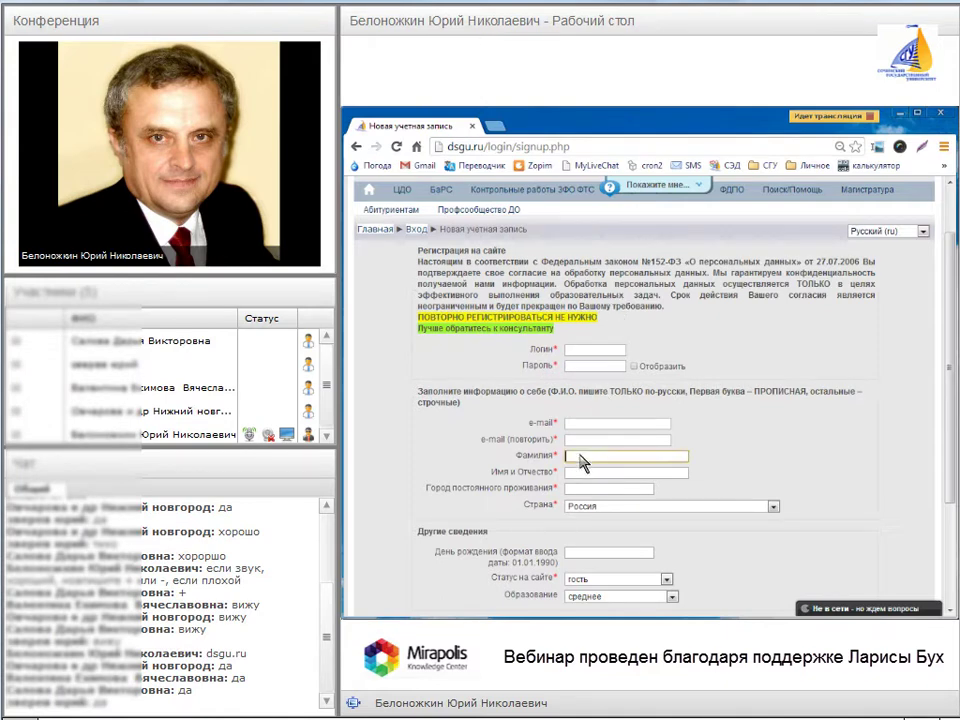
click(576, 474)
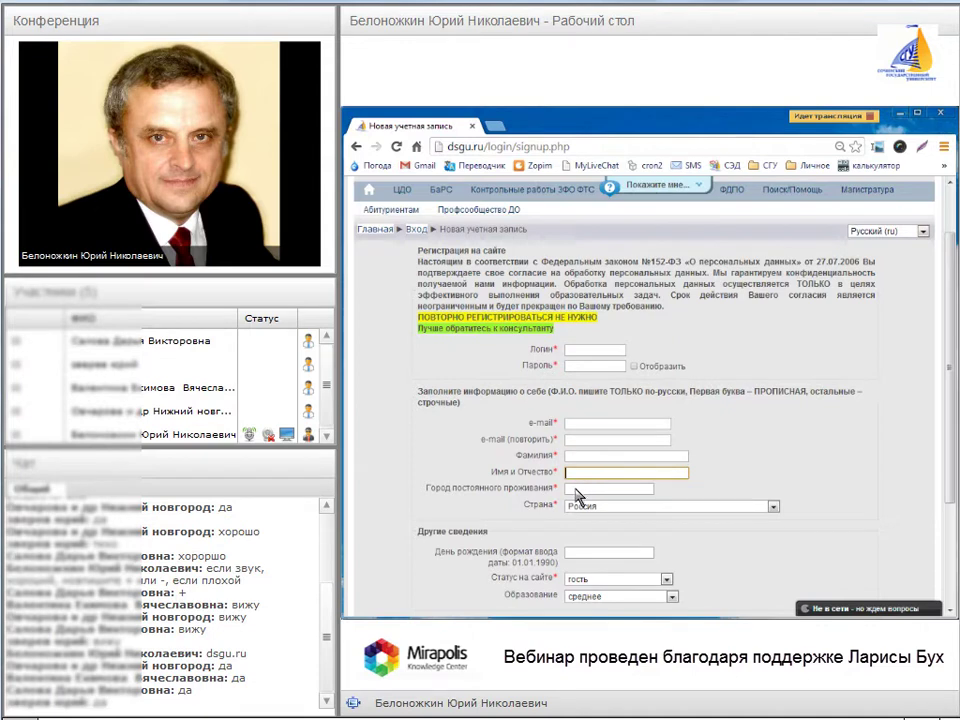
click(577, 490)
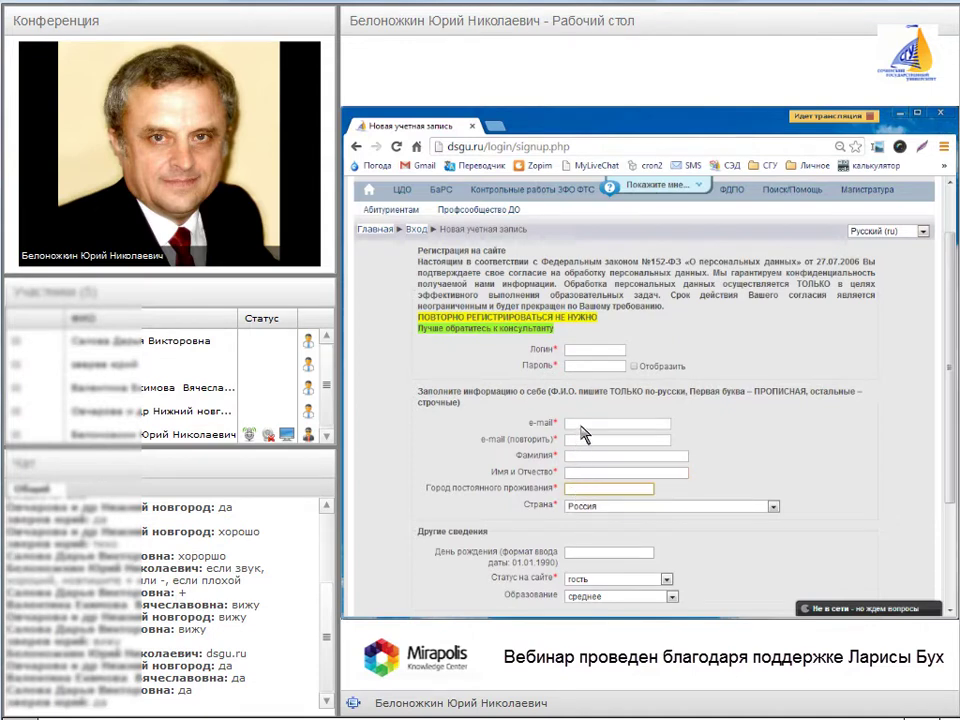
click(583, 424)
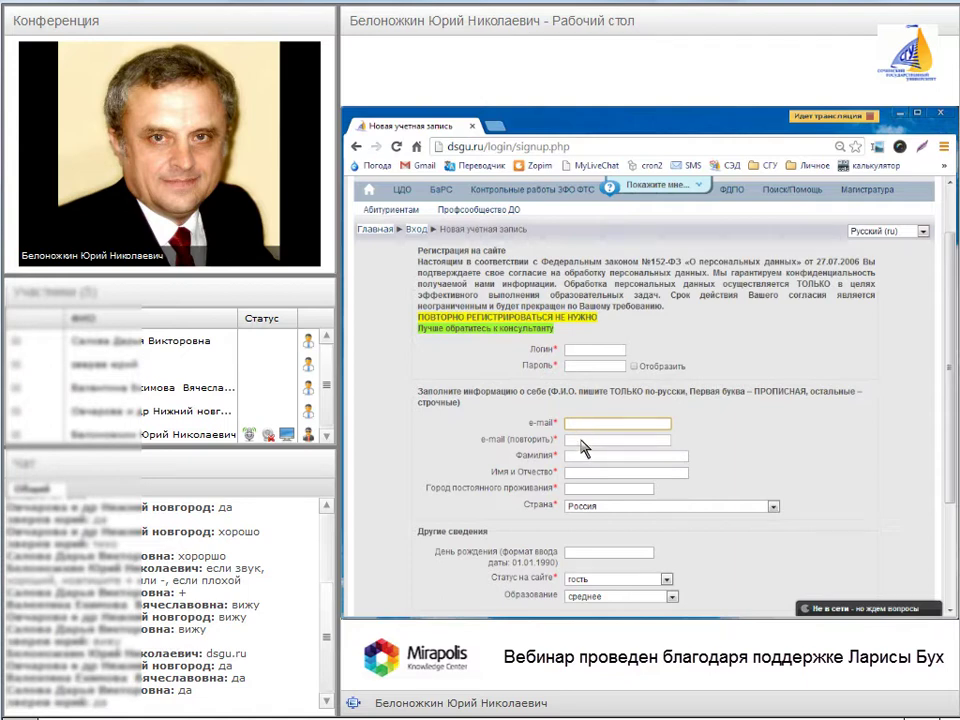
click(576, 440)
click(577, 425)
scroll(500, 428, down, 1)
scroll(500, 428, down, 1)
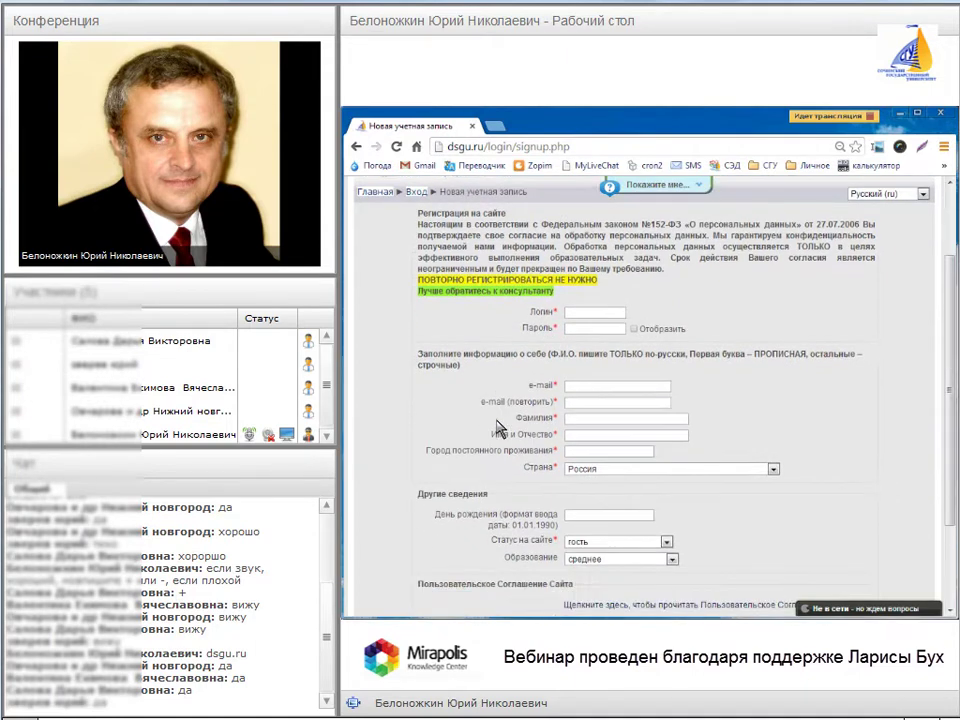
scroll(500, 428, down, 1)
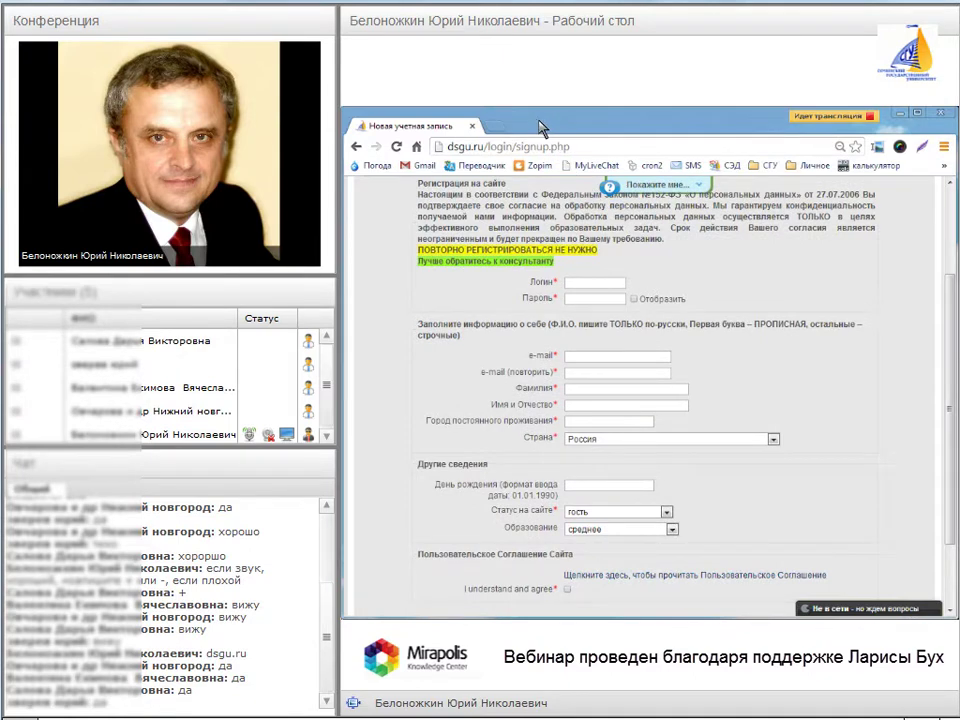
- Enter a username in the Логин field and a password in Пароль, then highlight both entries
click(585, 283)
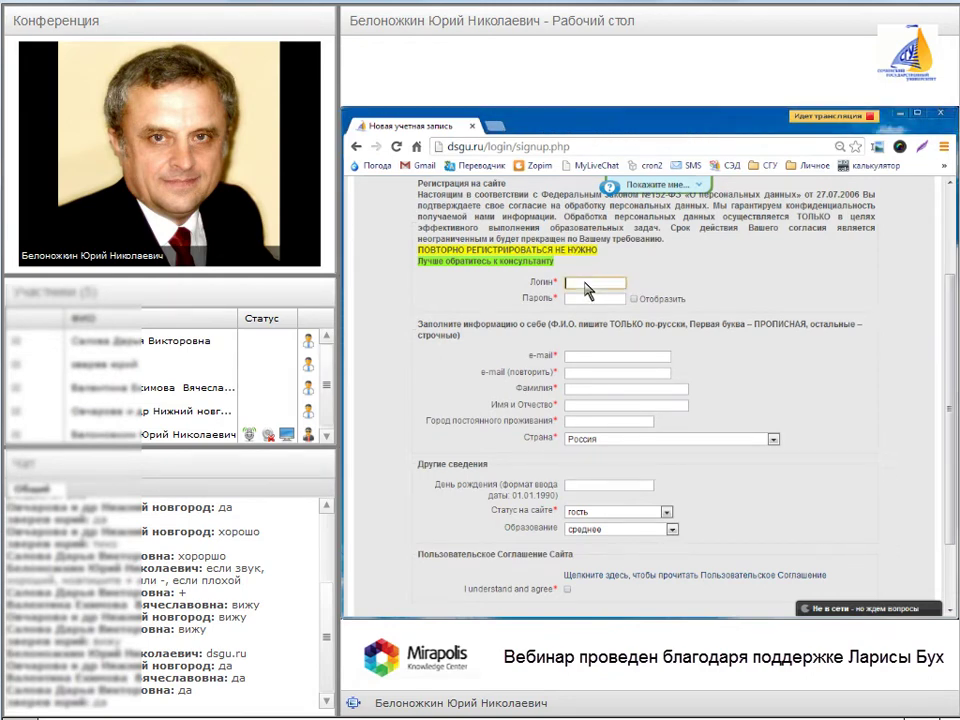
text(zverev)
key(Tab)
text(1234)
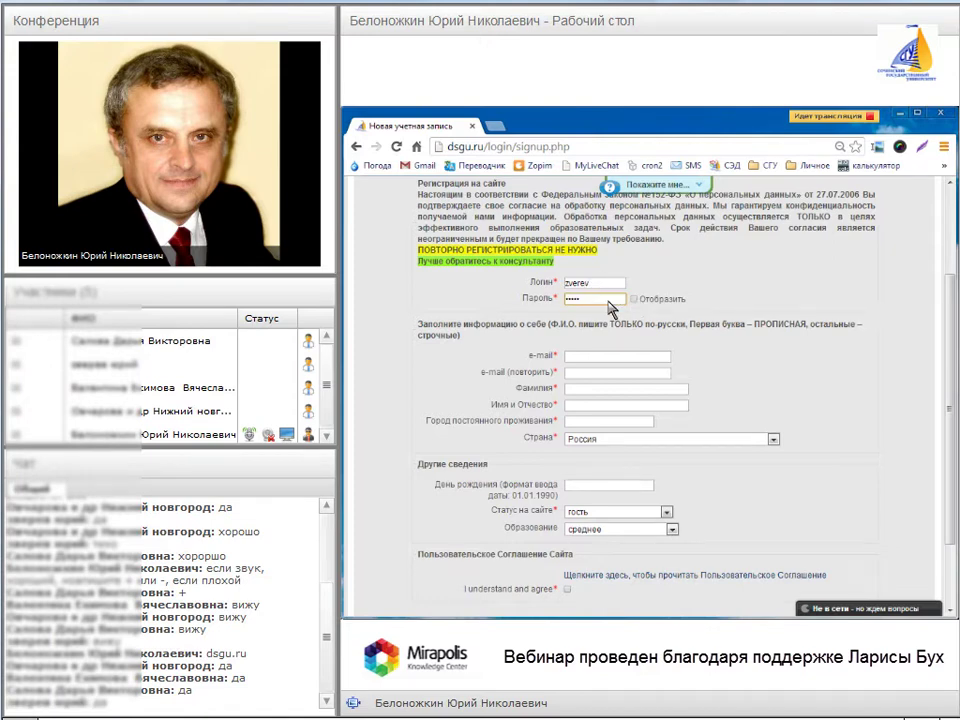
double_click(598, 284)
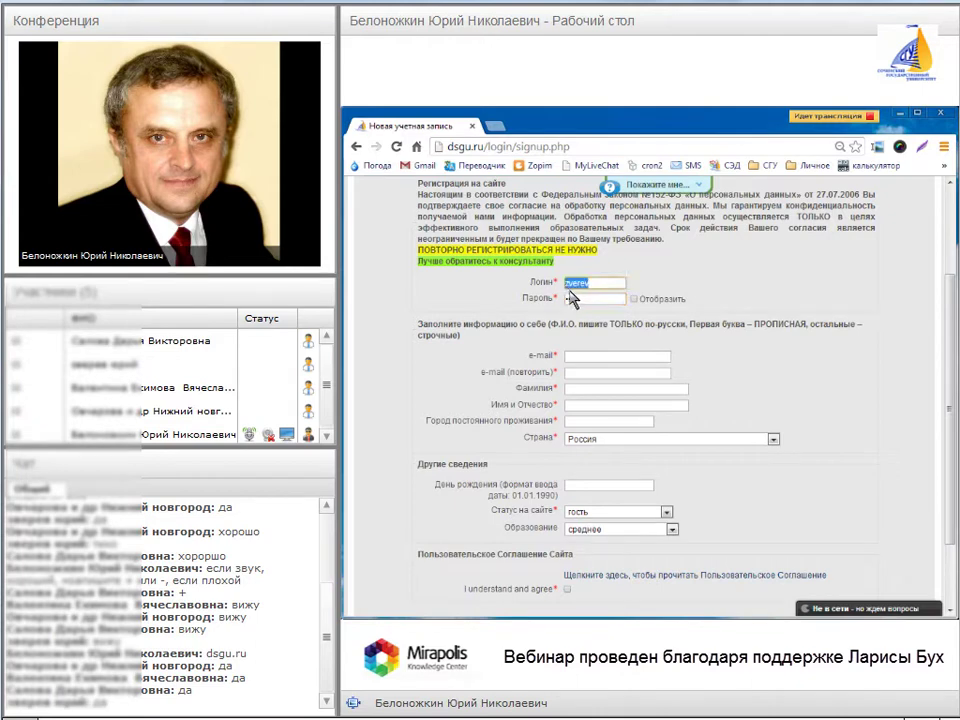
double_click(575, 298)
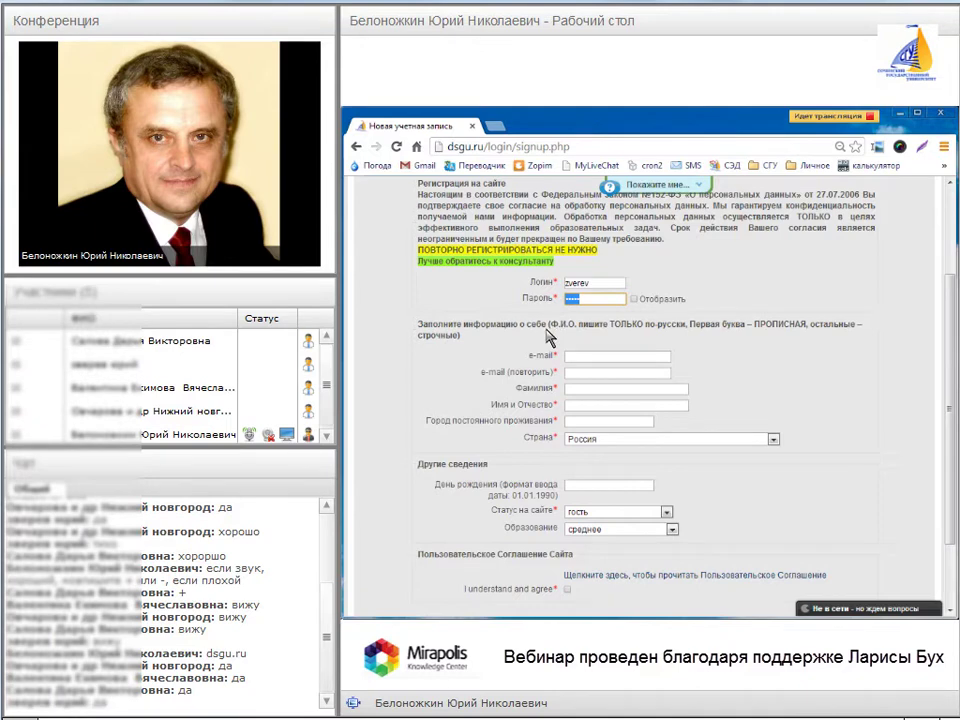
scroll(548, 337, down, 1)
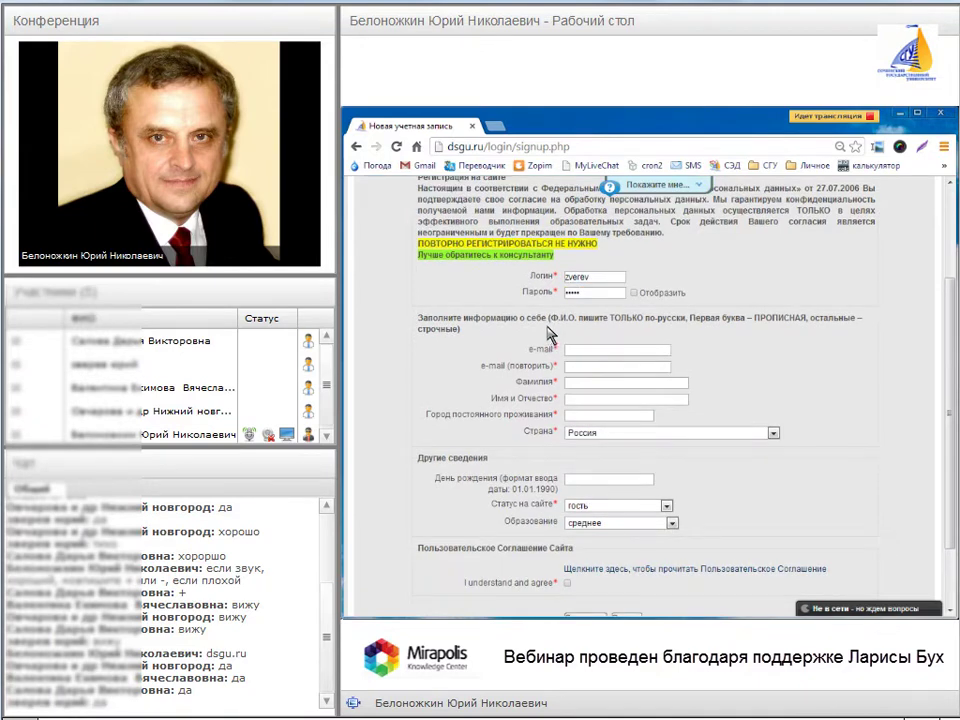
scroll(545, 340, down, 2)
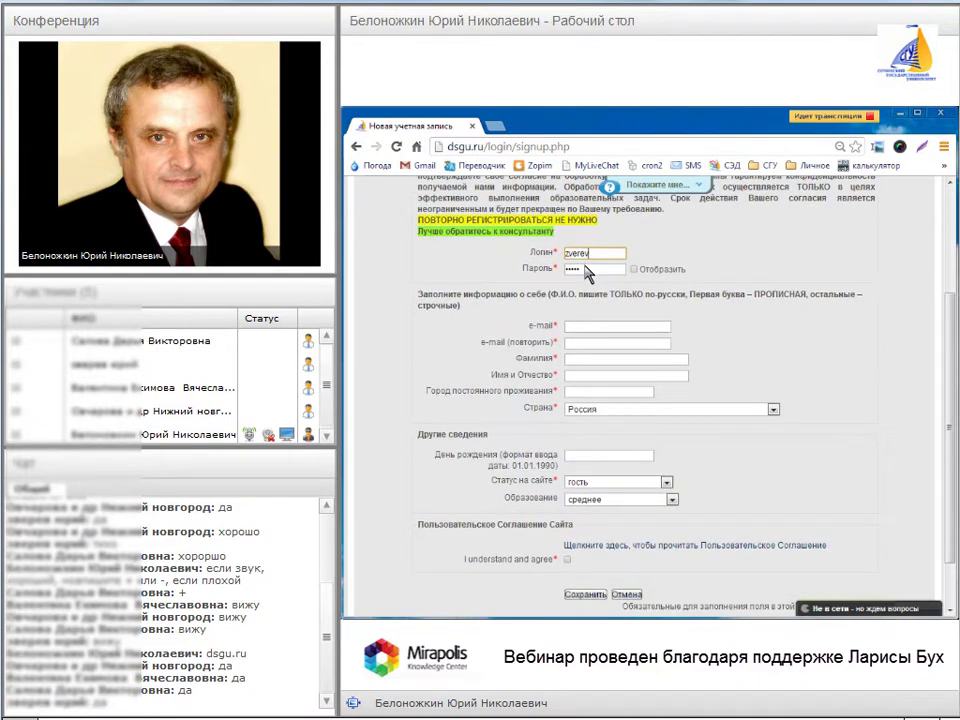
- Highlight the entered password and login name again for viewers
click(568, 270)
double_click(565, 270)
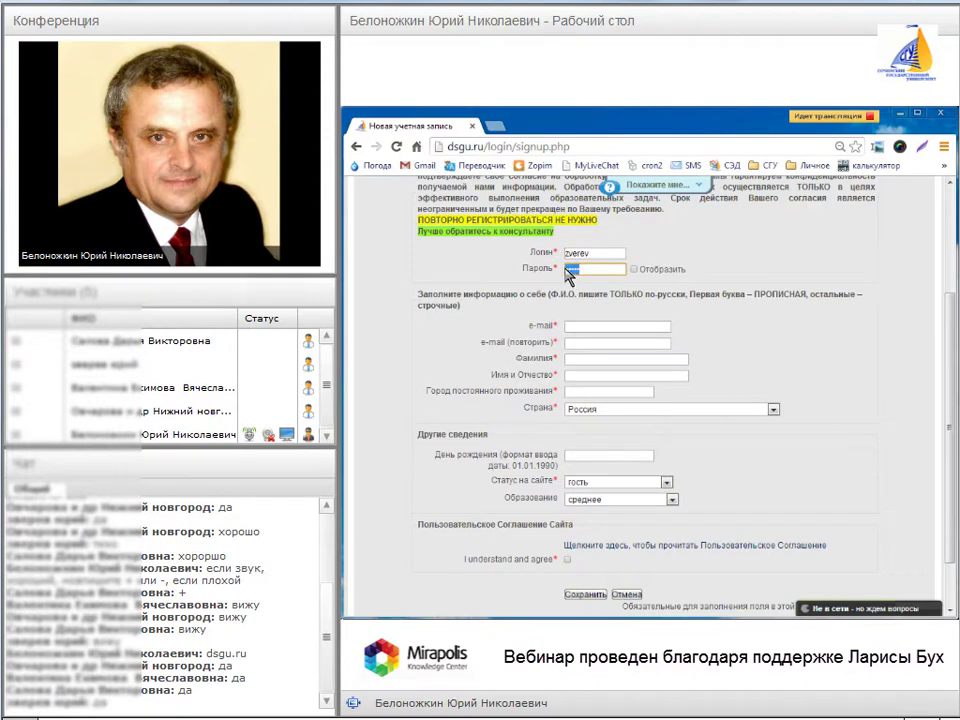
double_click(568, 256)
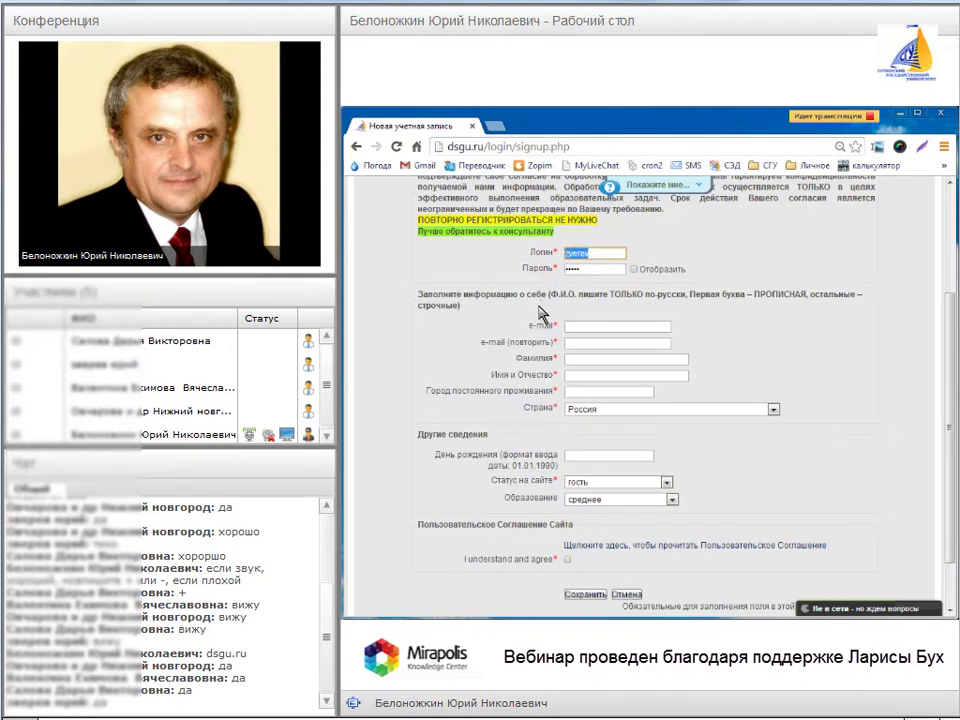
scroll(540, 320, down, 1)
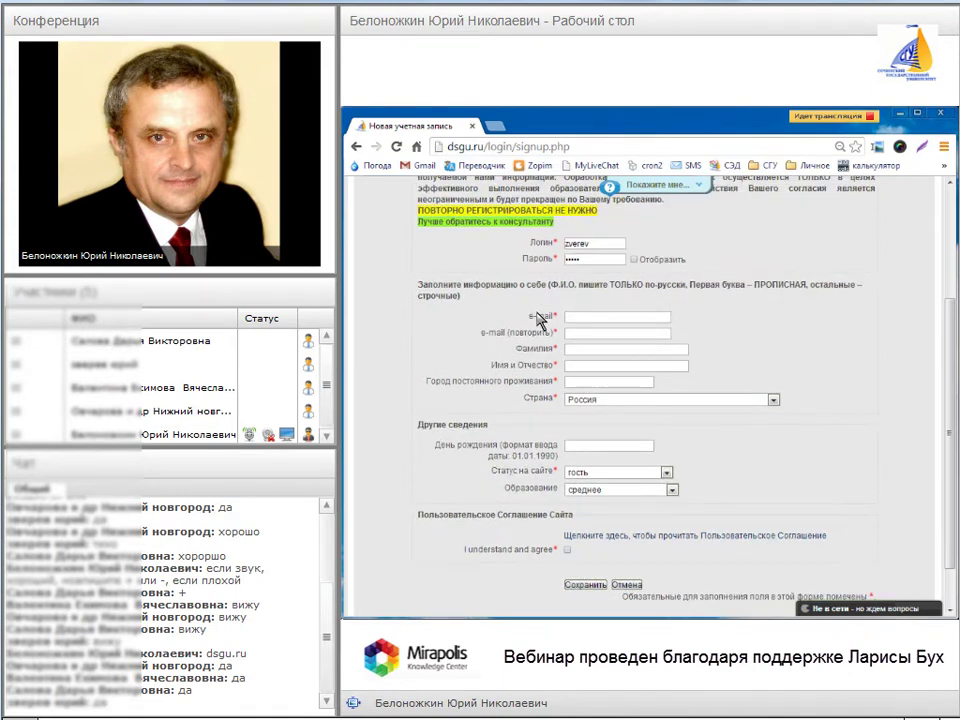
scroll(540, 320, down, 1)
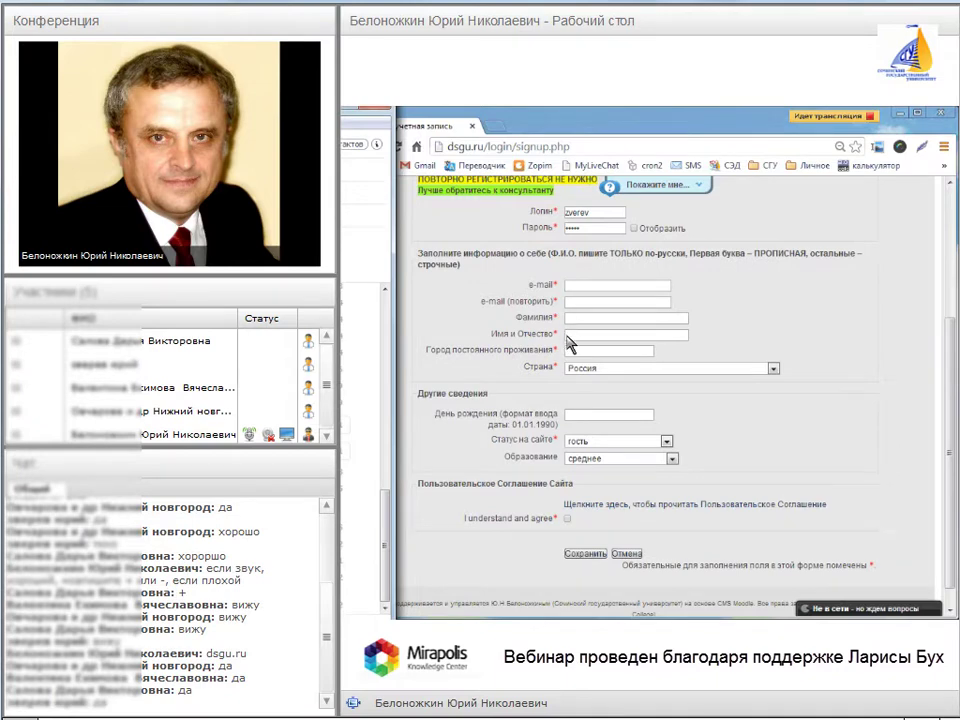
- Step through the surname, city and birthday fields and expand the 'Статус на сайте' dropdown
click(573, 320)
click(573, 351)
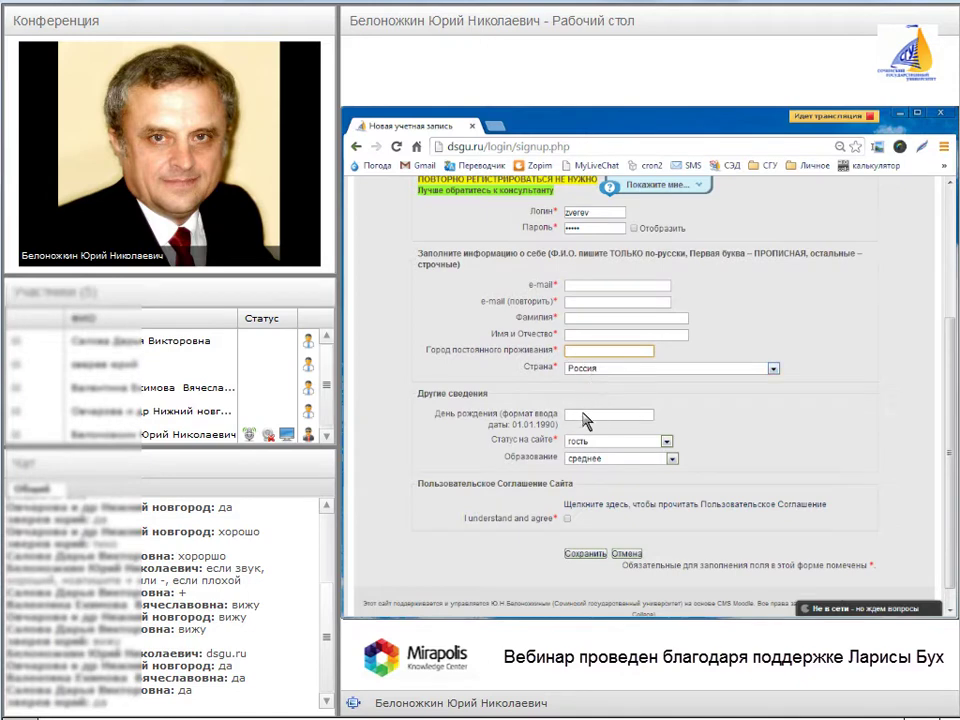
click(592, 414)
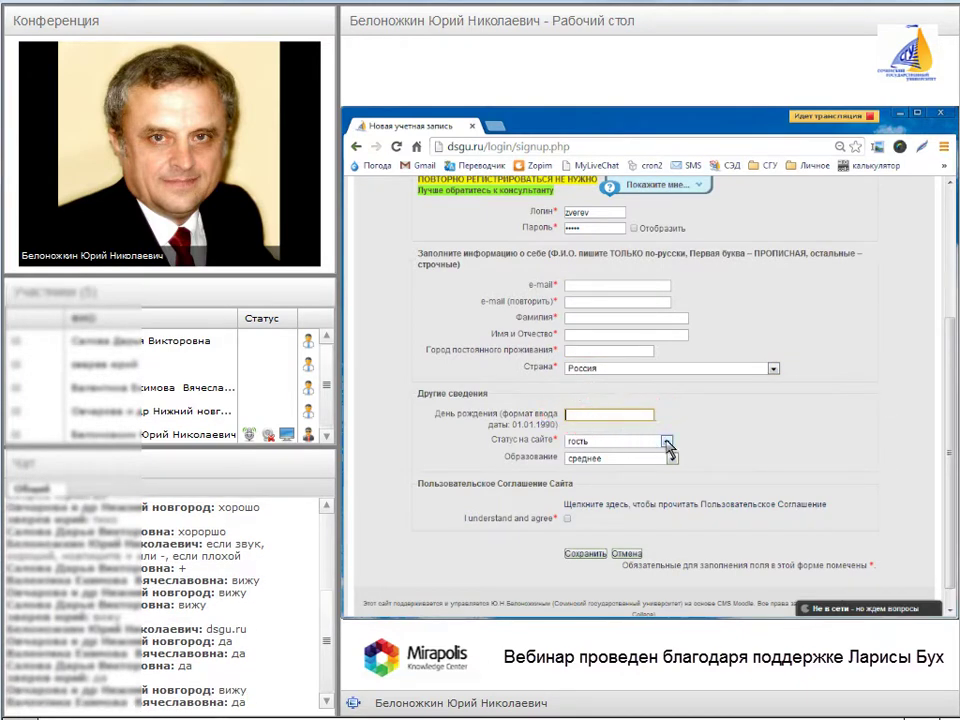
click(666, 442)
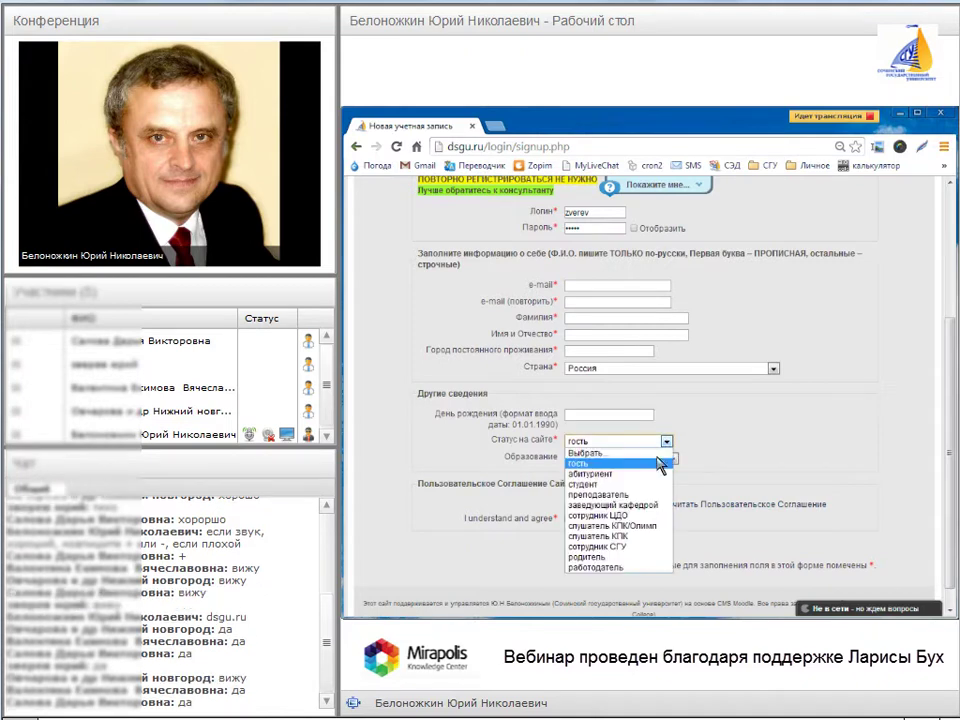
- Pick преподаватель as the site status and circle the list of status choices for viewers
click(644, 505)
mouse_move(577, 482)
mouse_down()
mouse_move(545, 500)
mouse_move(548, 545)
mouse_move(665, 562)
mouse_up()
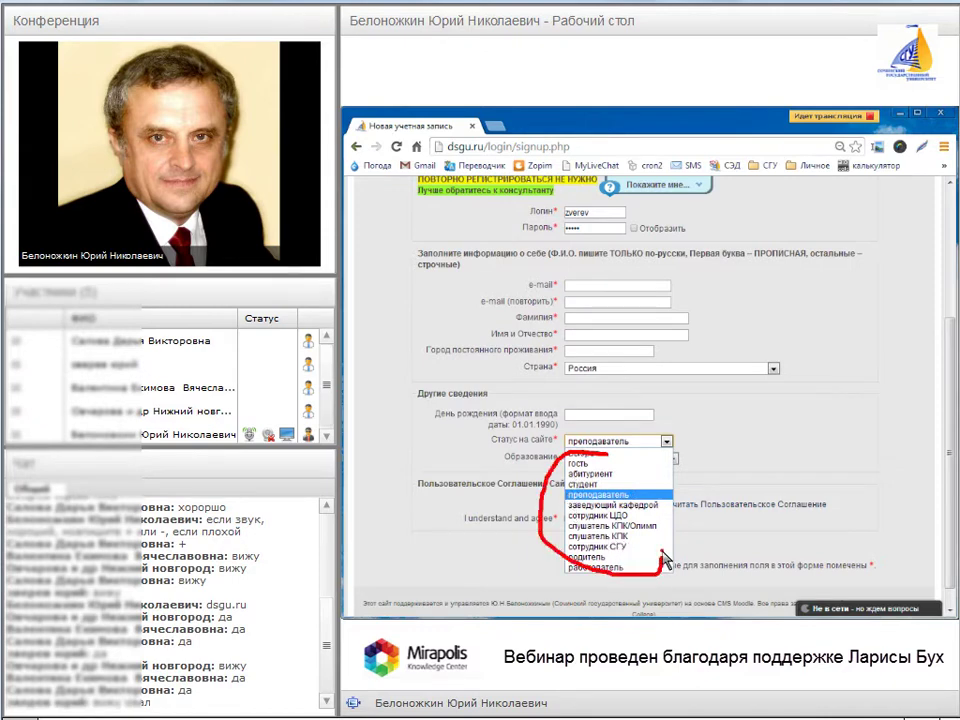
scroll(498, 420, down, 1)
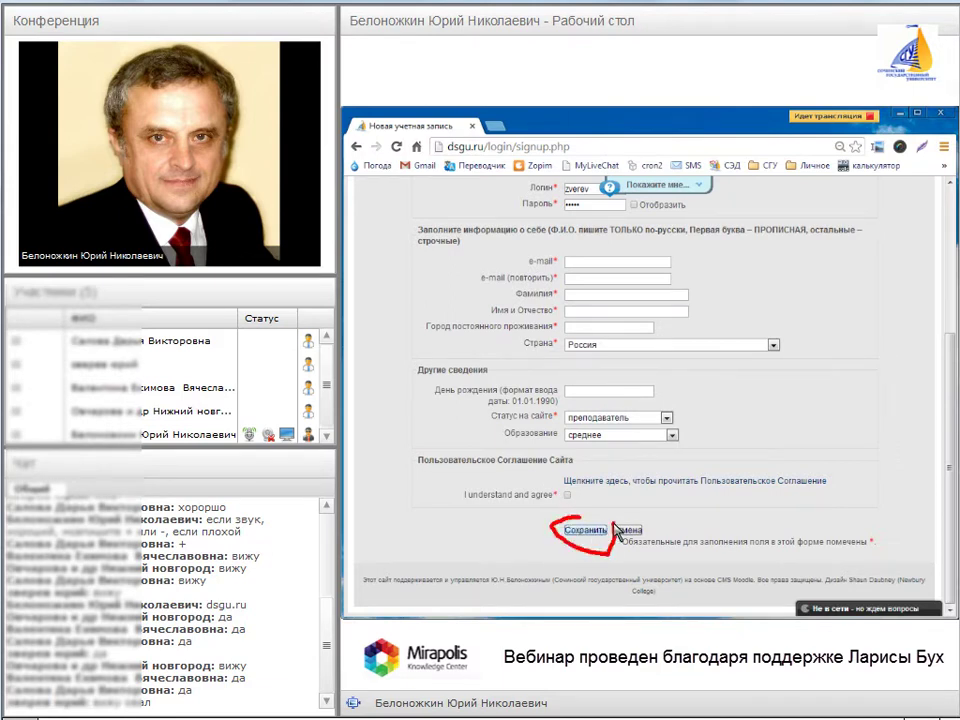
scroll(595, 512, up, 1)
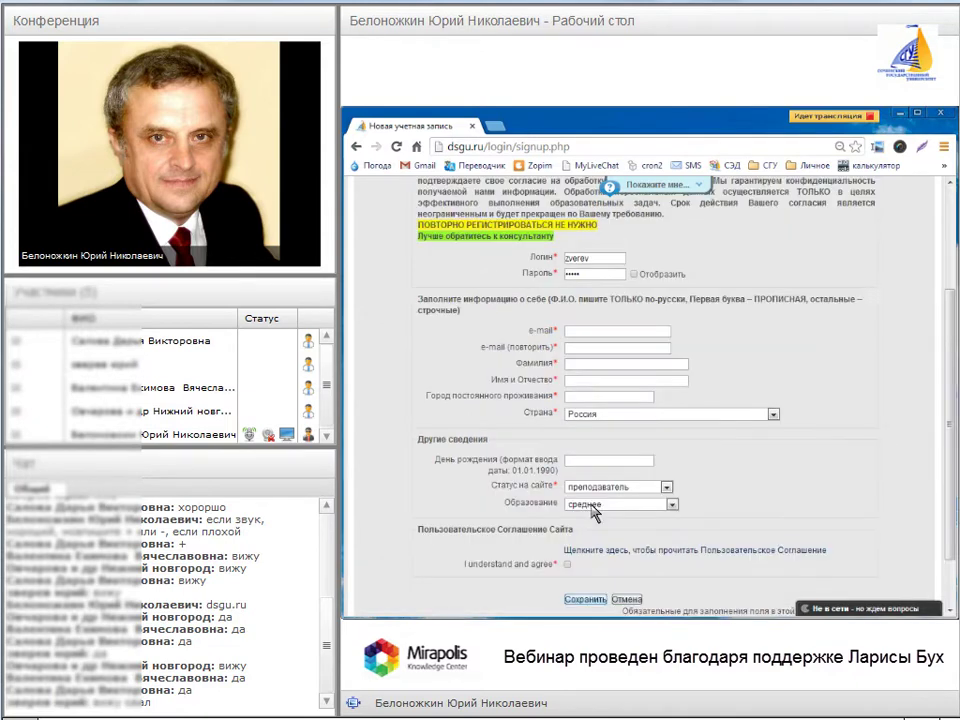
scroll(577, 410, up, 1)
click(586, 402)
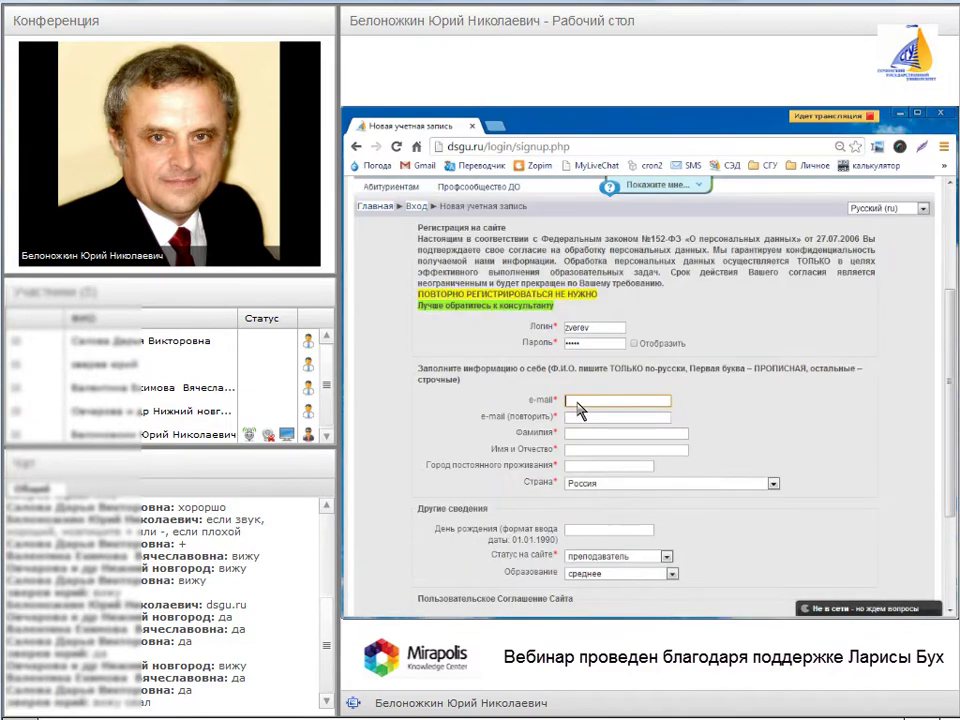
mouse_move(590, 418)
mouse_down()
mouse_move(665, 418)
mouse_move(575, 395)
mouse_up()
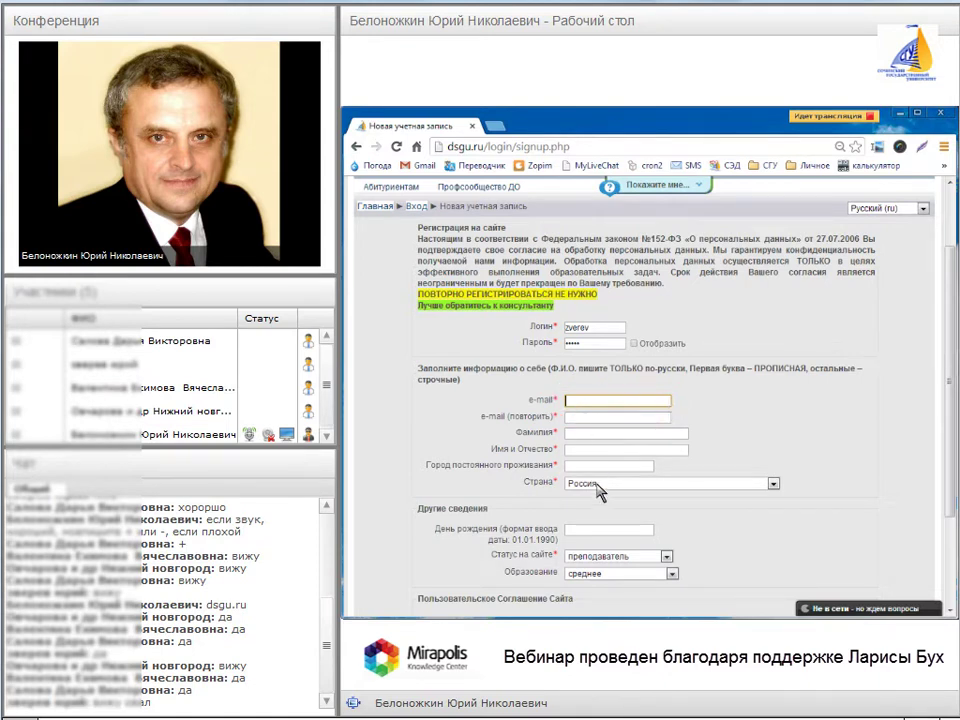
scroll(598, 490, down, 3)
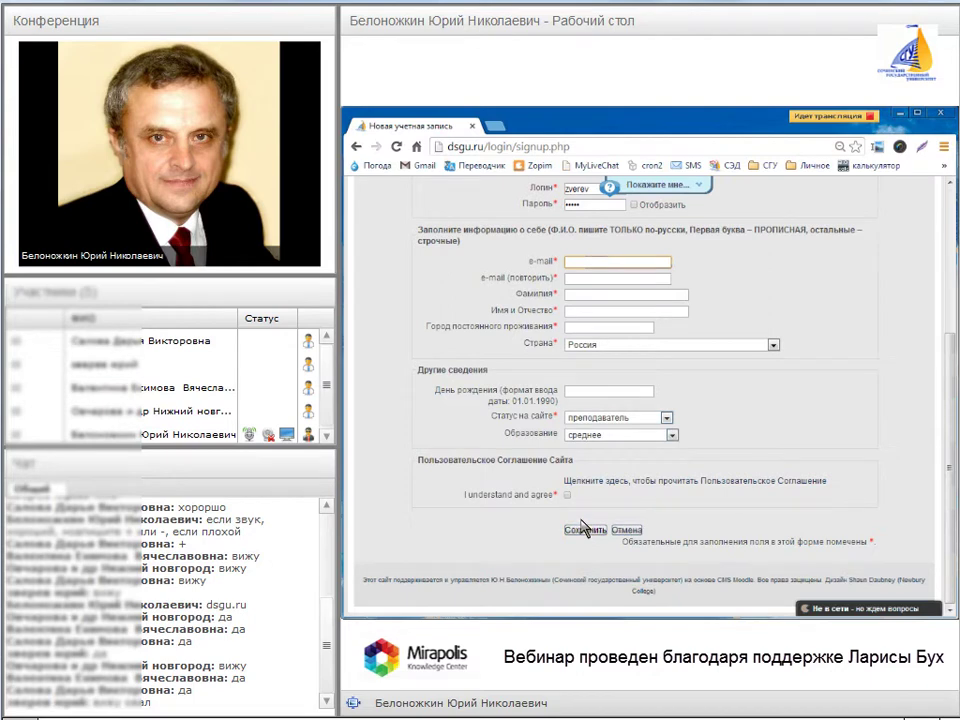
scroll(584, 527, up, 1)
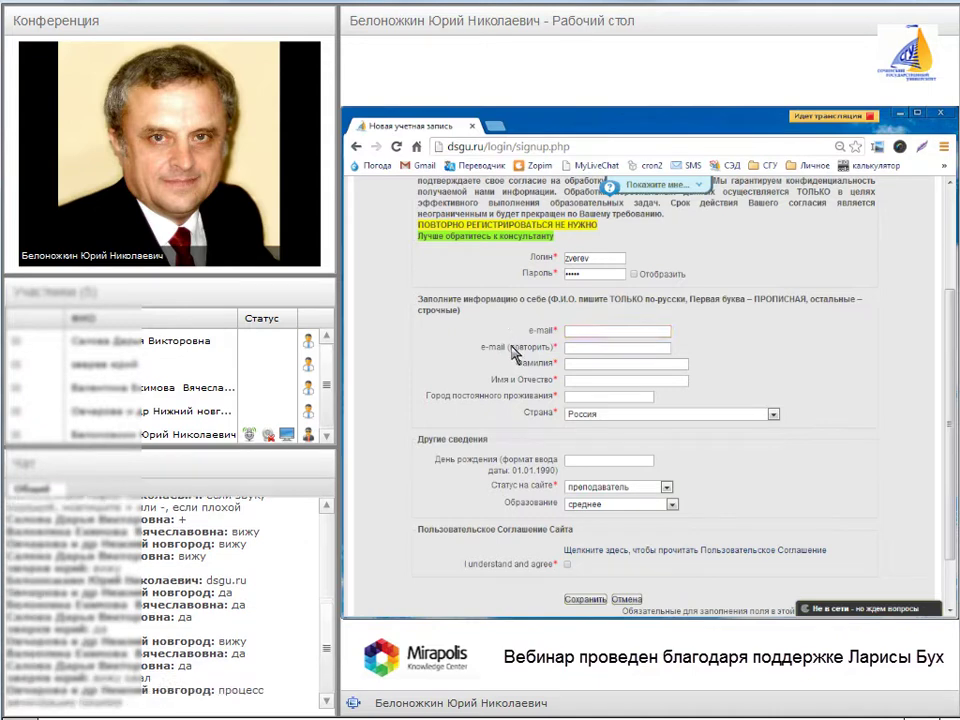
scroll(585, 550, down, 1)
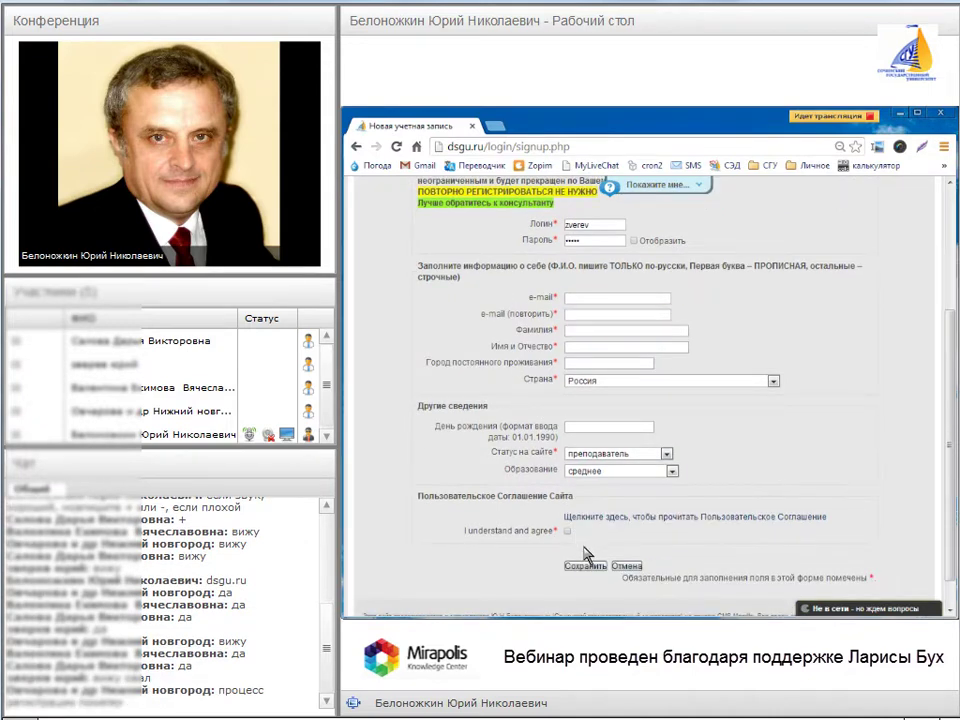
scroll(586, 553, down, 1)
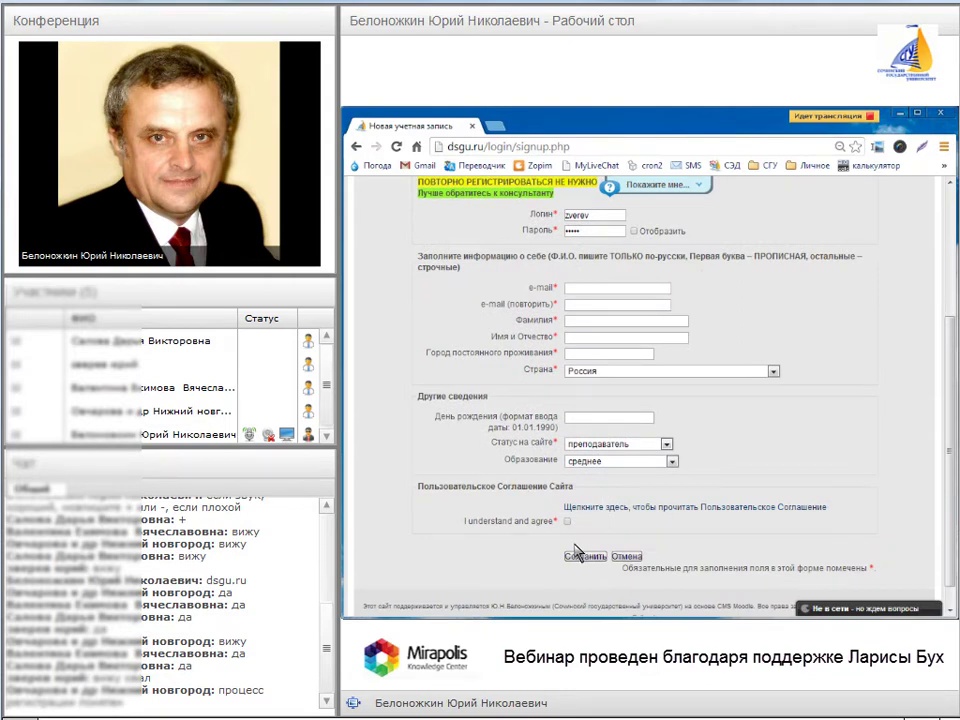
click(576, 555)
drag(576, 566, 577, 558)
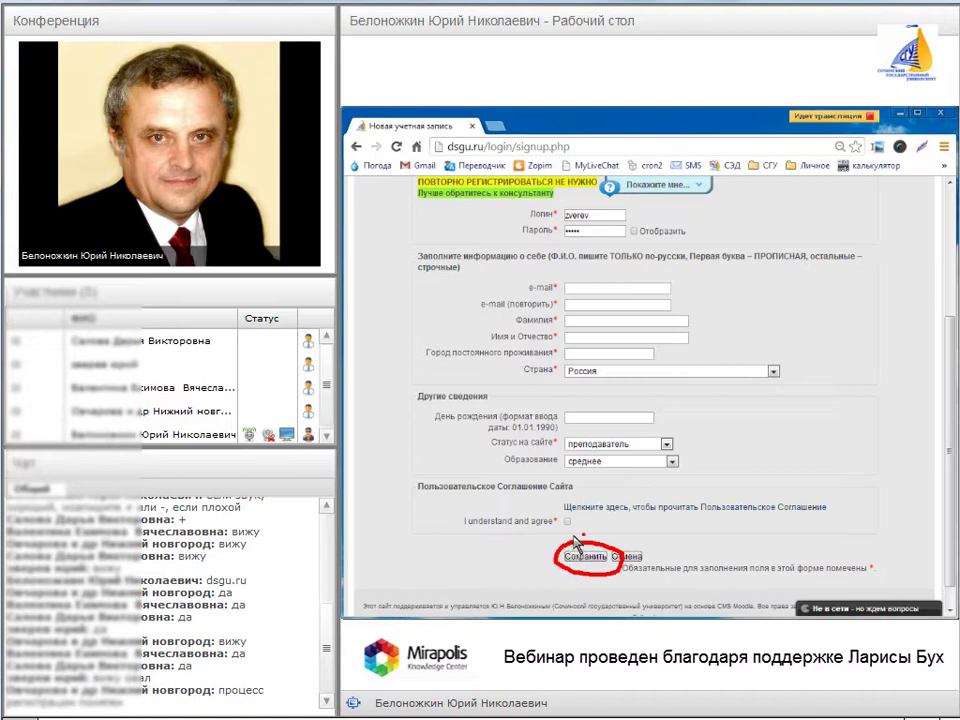
- Submit the form with Сохранить and scroll through the reloaded page showing the missing required fields
click(556, 550)
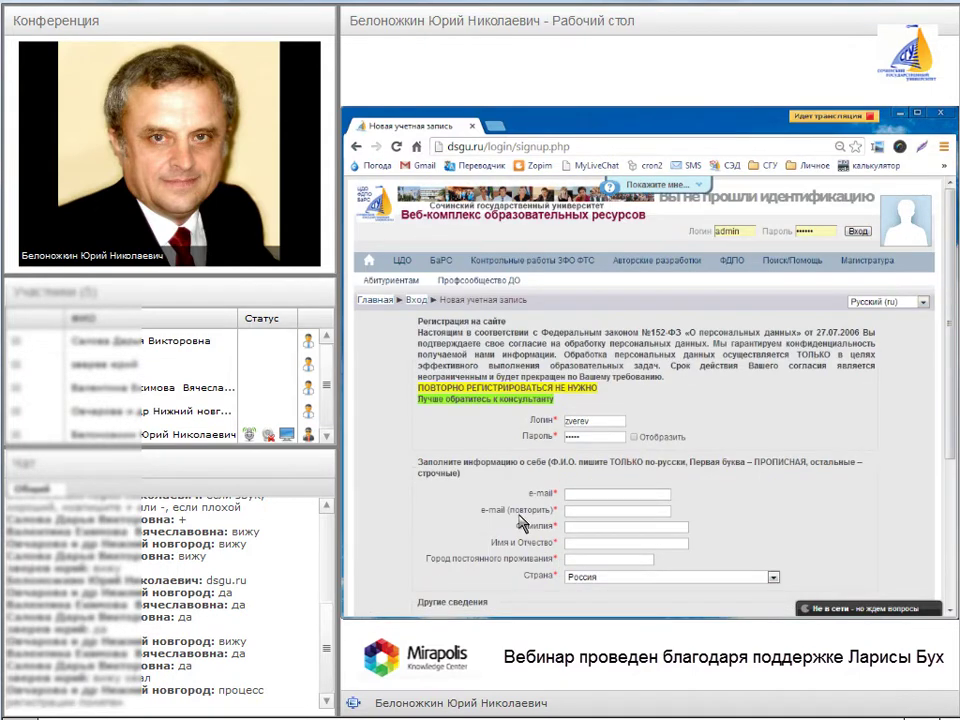
scroll(600, 470, down, 1)
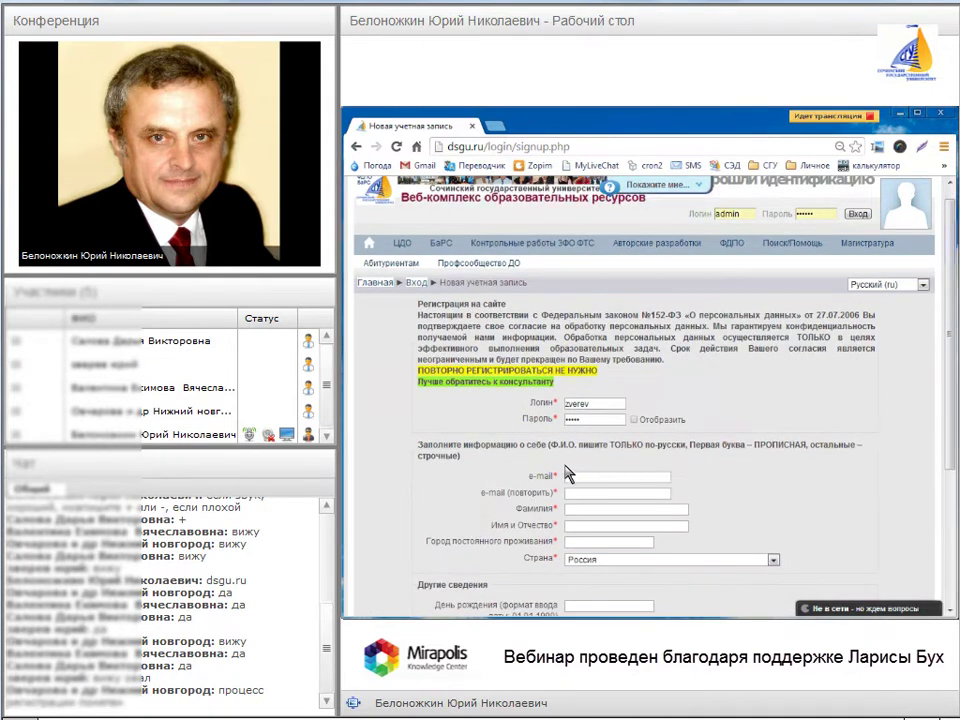
scroll(650, 475, down, 1)
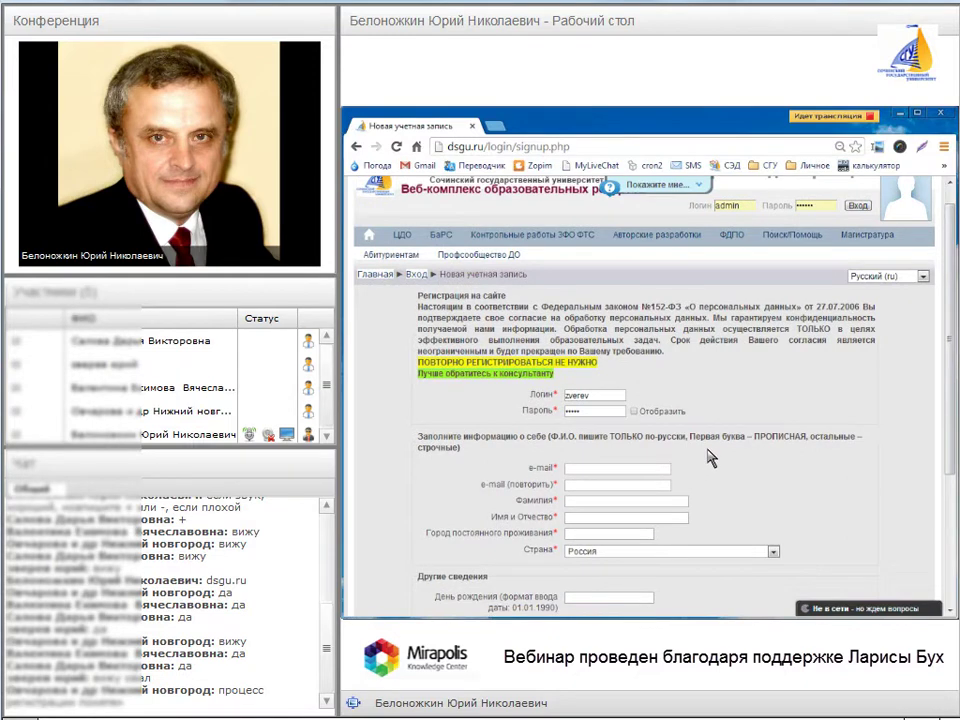
scroll(716, 472, down, 1)
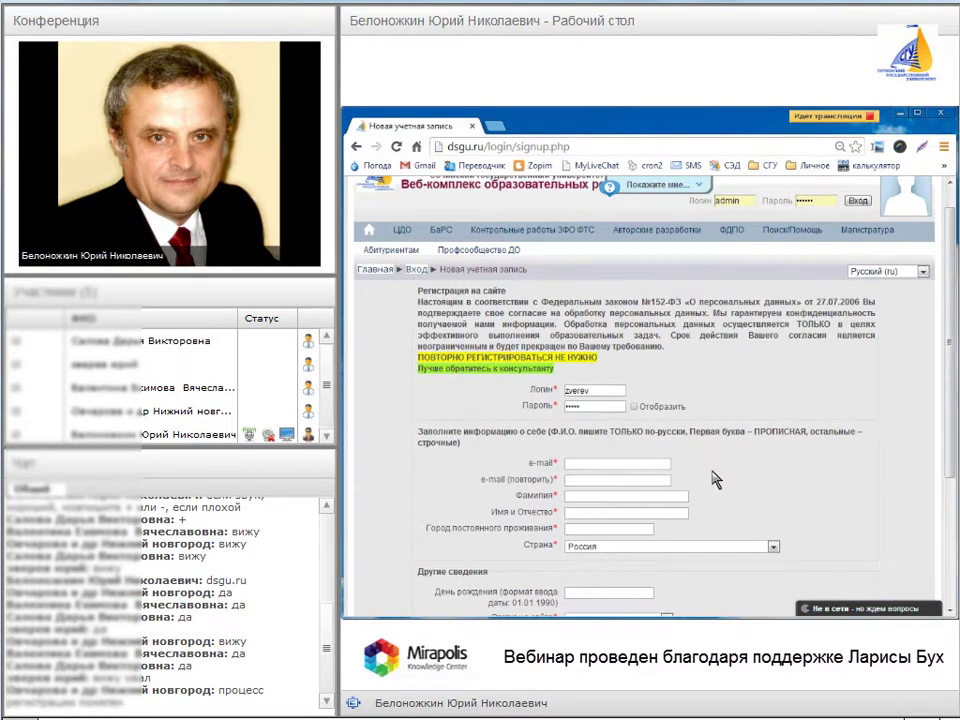
scroll(716, 480, down, 1)
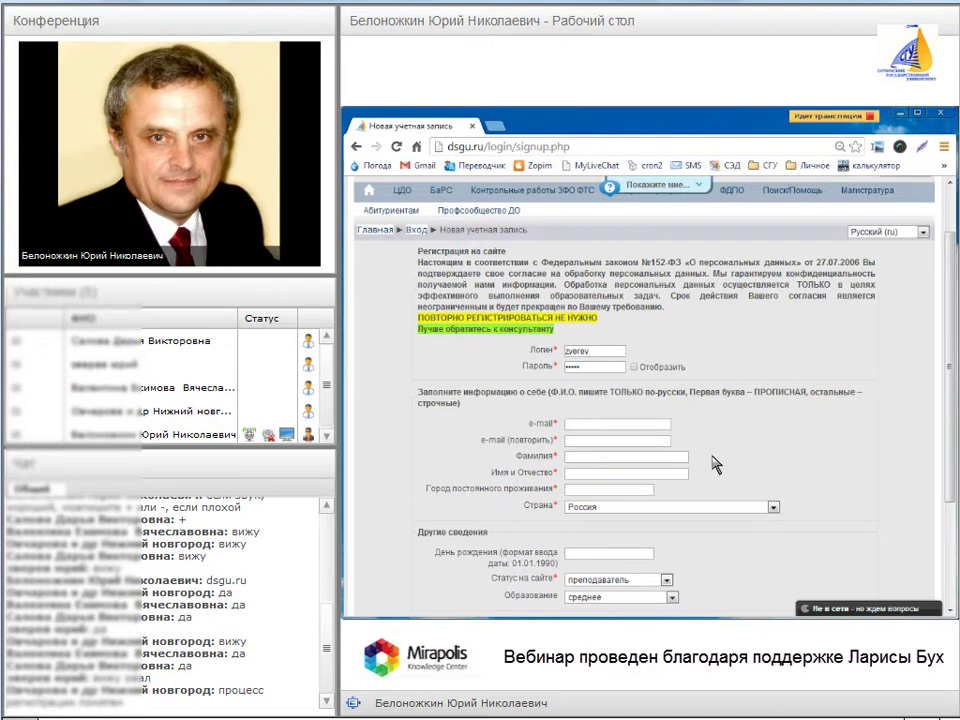
scroll(716, 464, down, 1)
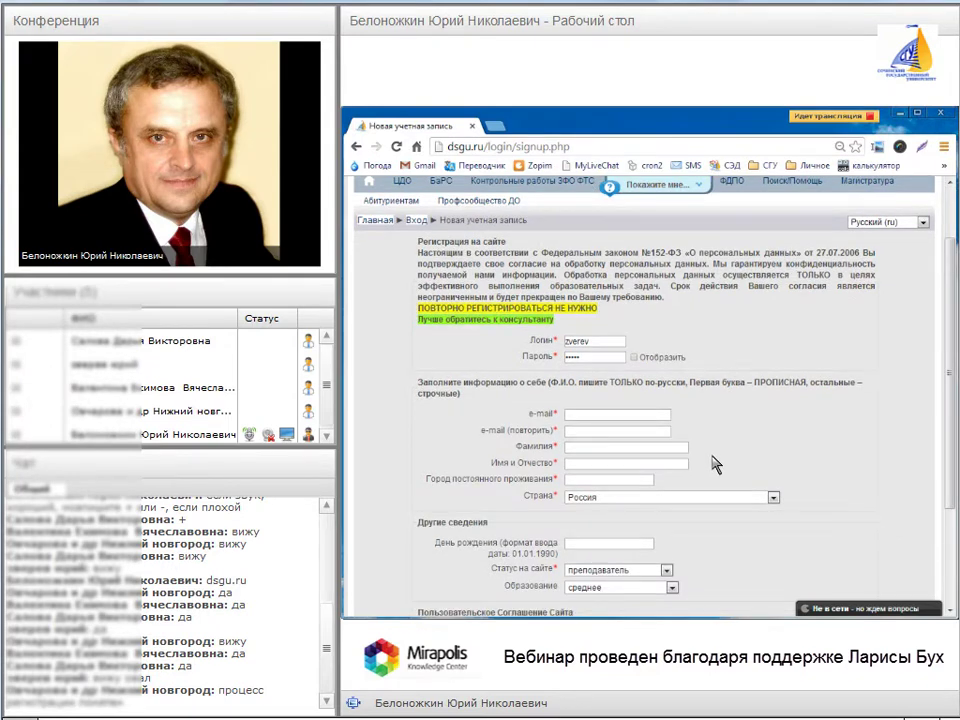
scroll(716, 464, down, 1)
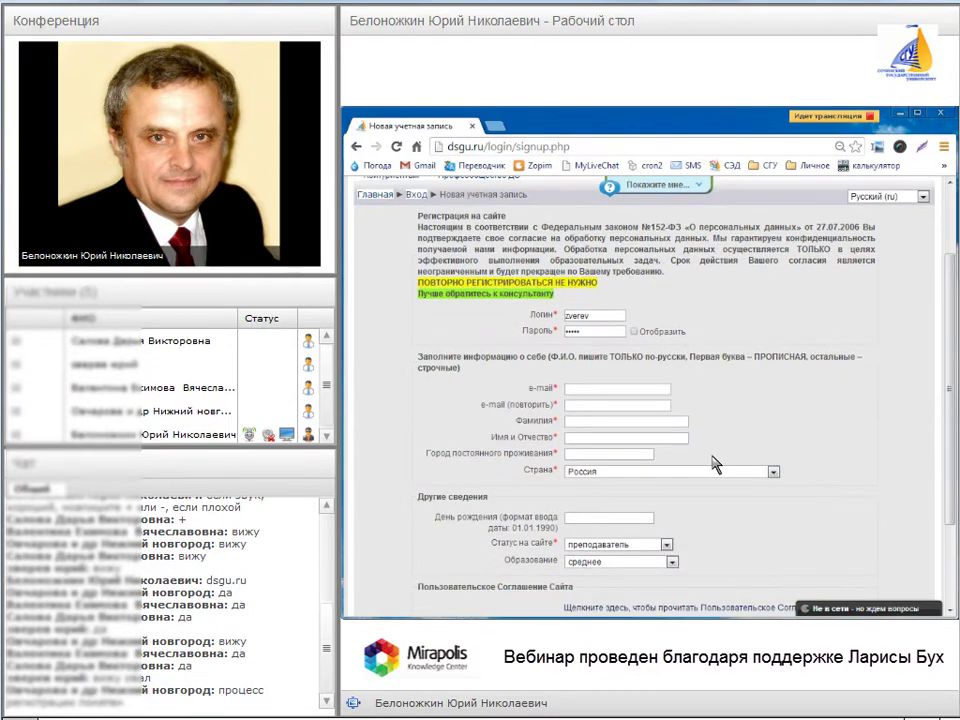
scroll(716, 464, down, 1)
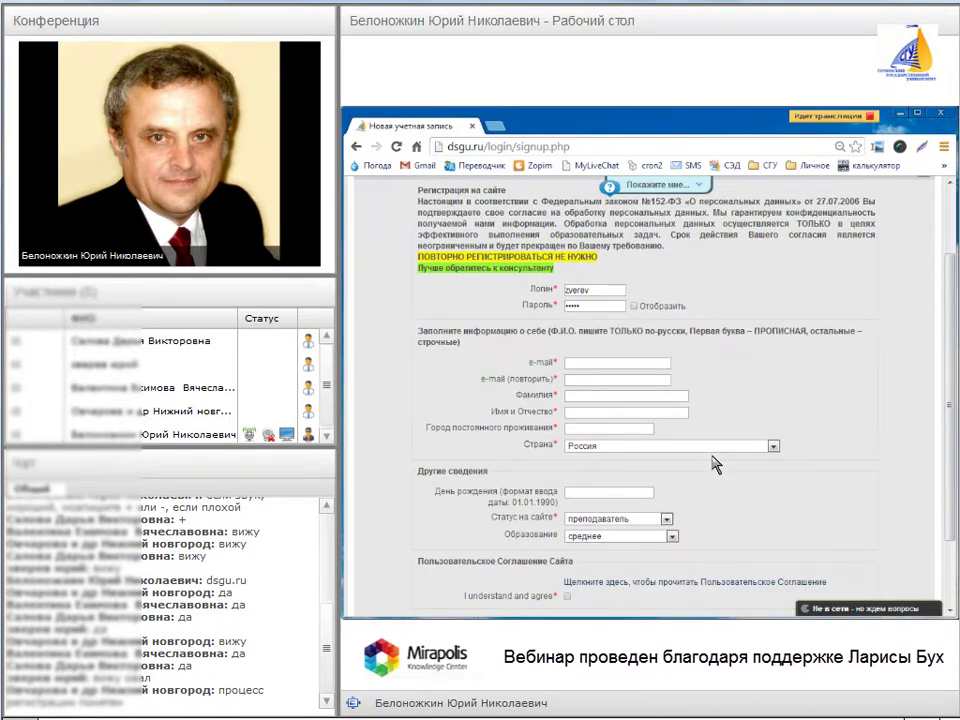
scroll(716, 464, down, 1)
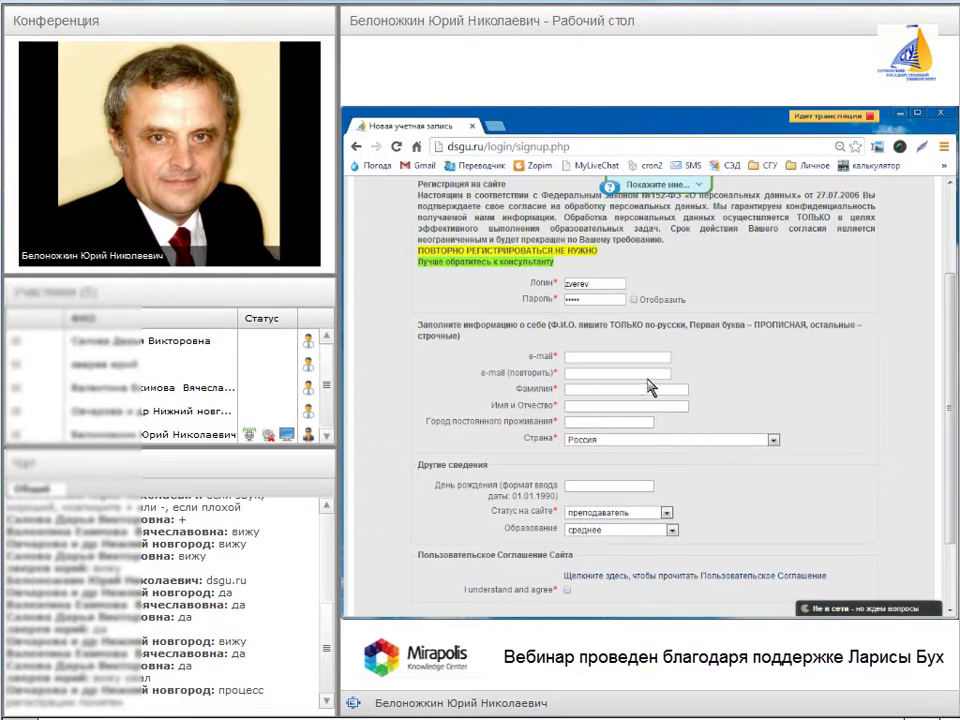
scroll(380, 276, up, 3)
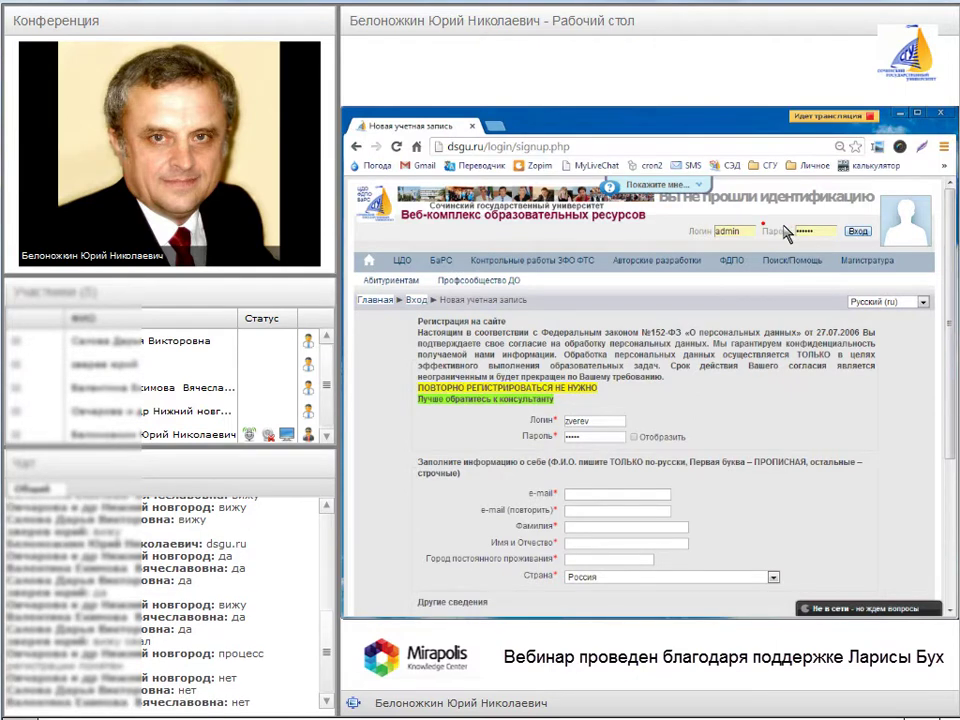
- Circle the header Логин/Пароль fields and log in with Вход
drag(735, 247, 840, 236)
click(855, 233)
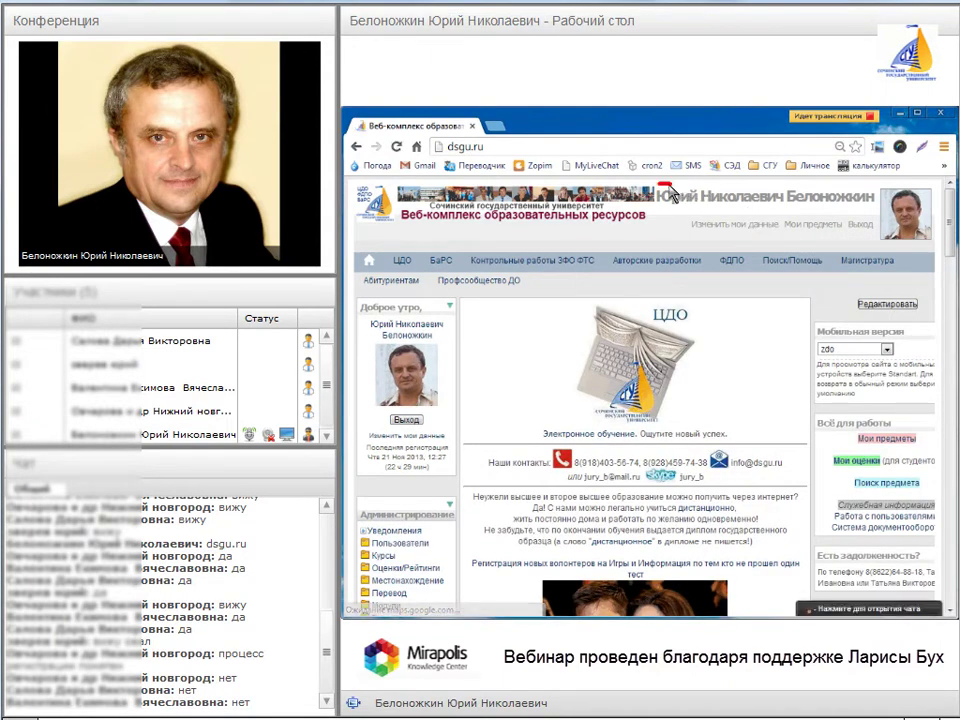
mouse_move(666, 200)
mouse_down()
mouse_move(700, 212)
mouse_move(860, 207)
mouse_move(673, 190)
mouse_up()
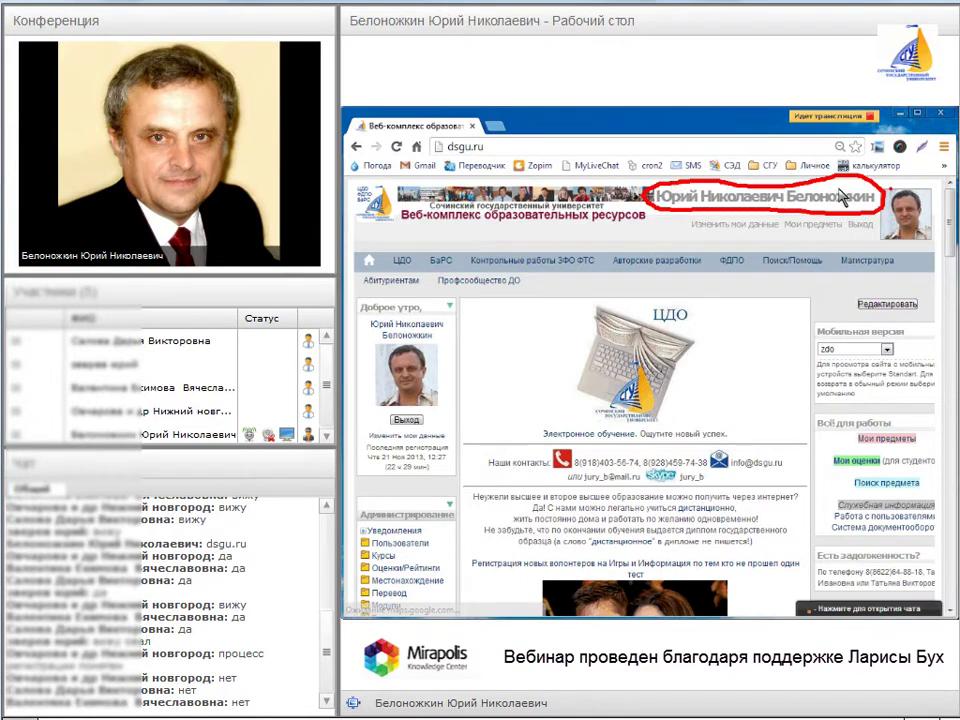
mouse_move(918, 181)
mouse_down()
mouse_move(870, 222)
mouse_move(937, 243)
mouse_up()
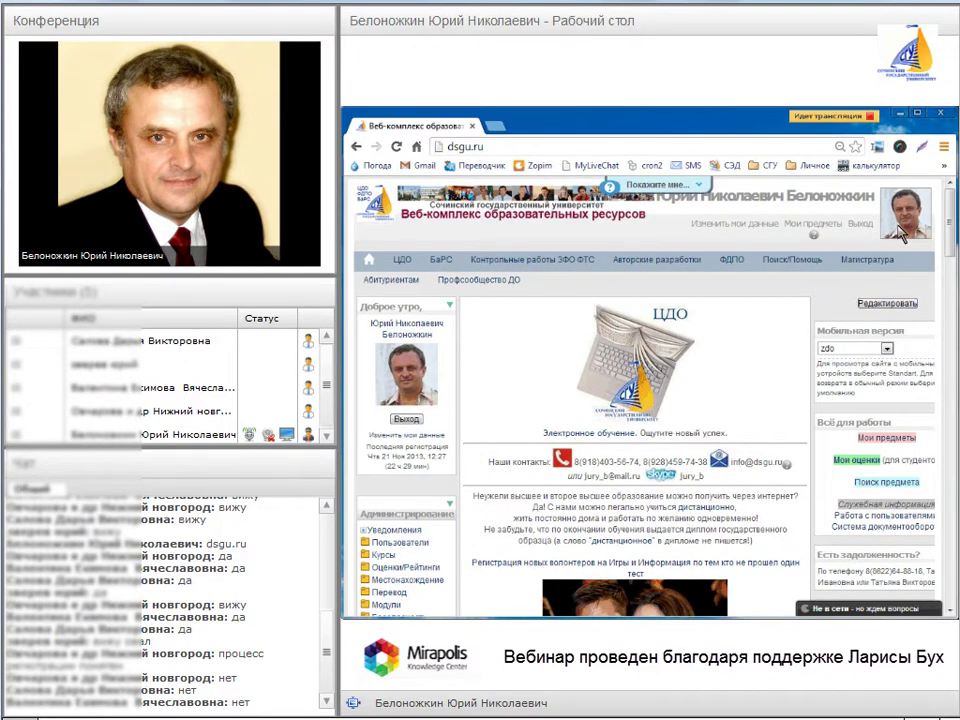
scroll(898, 232, down, 1)
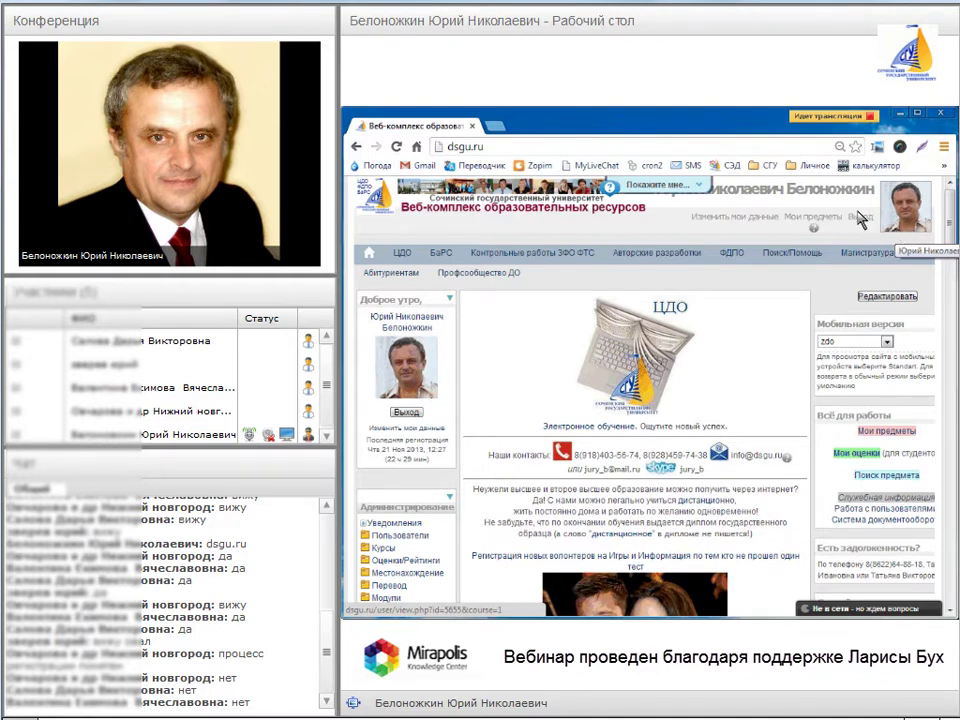
mouse_move(677, 220)
mouse_down()
mouse_move(738, 207)
mouse_move(776, 222)
mouse_up()
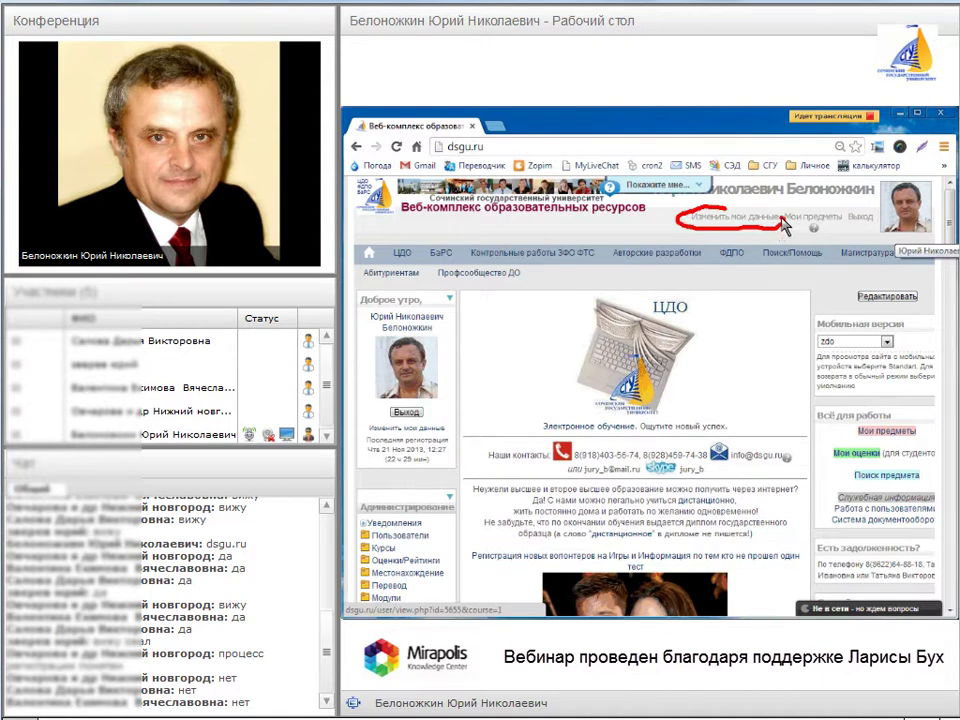
drag(787, 220, 796, 215)
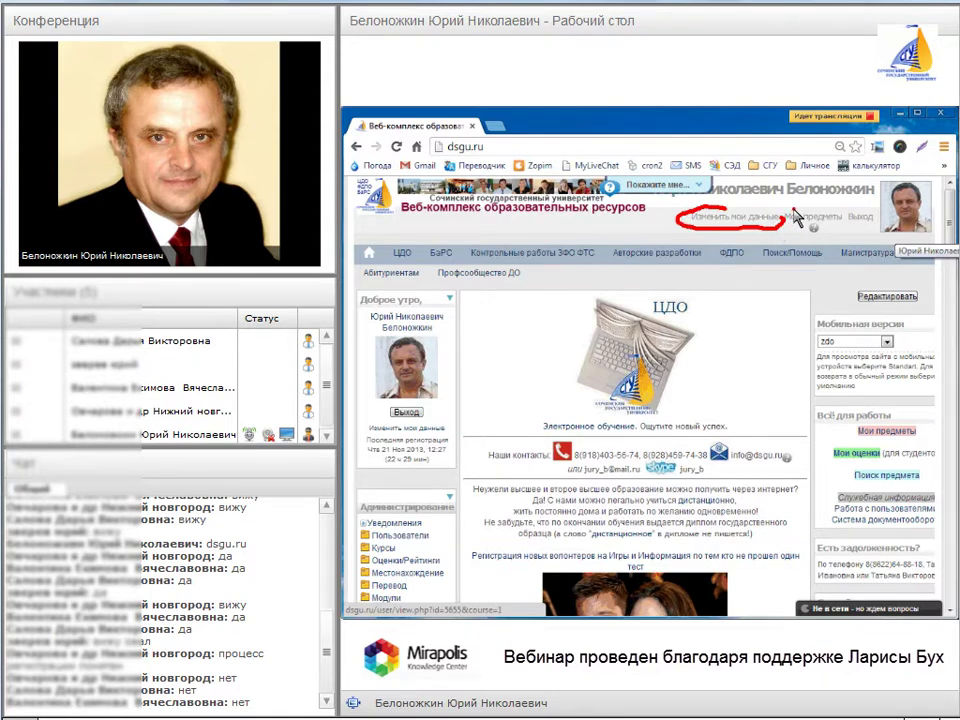